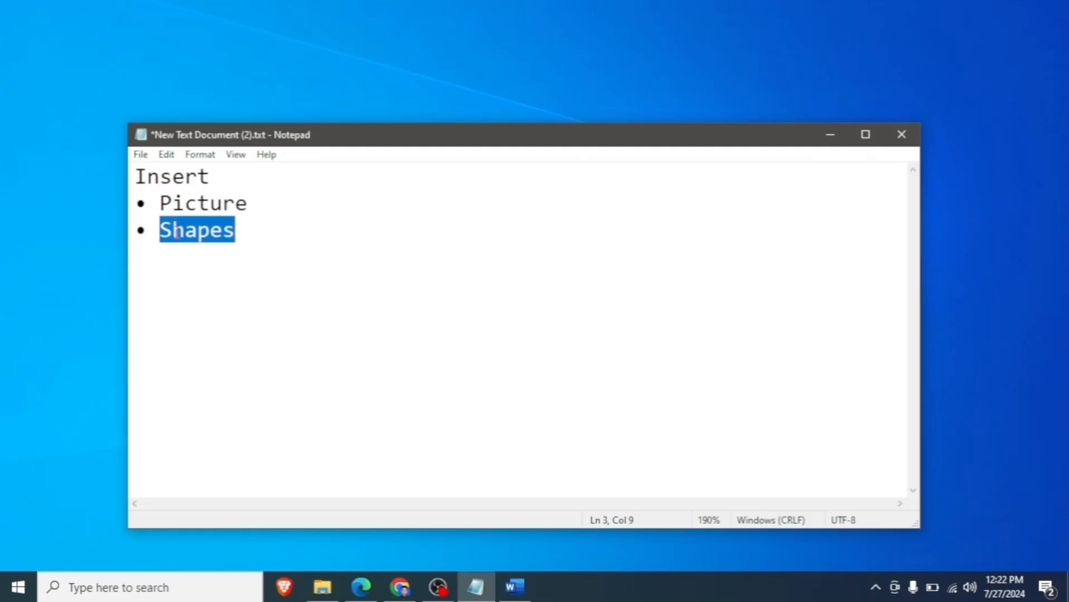
# - Minimize the Notepad notes and switch to the blank document in Word
pyautogui.click(453, 294)
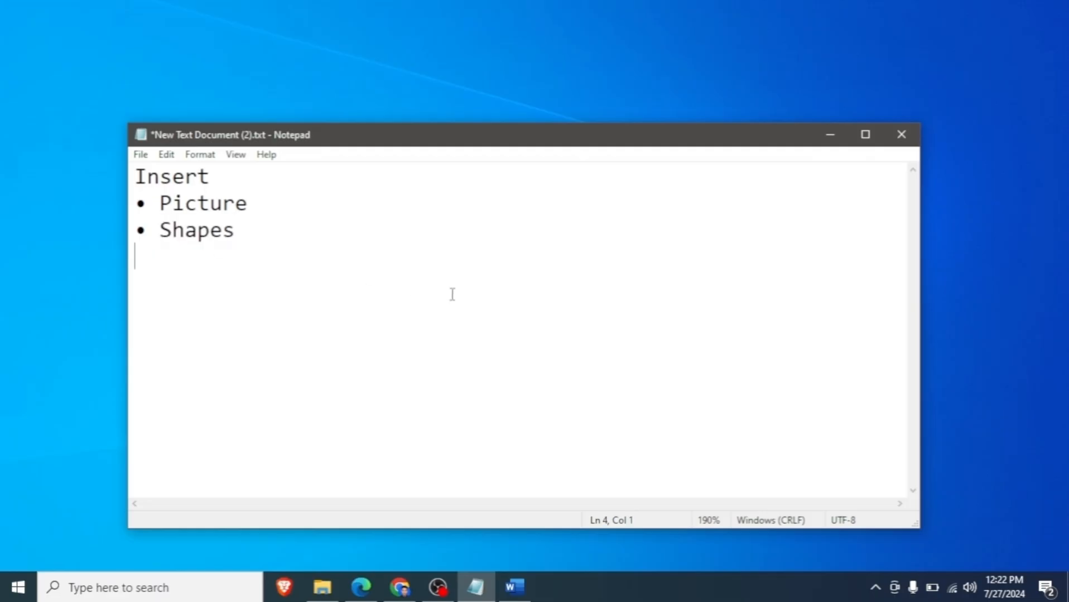
pyautogui.click(822, 136)
pyautogui.click(516, 590)
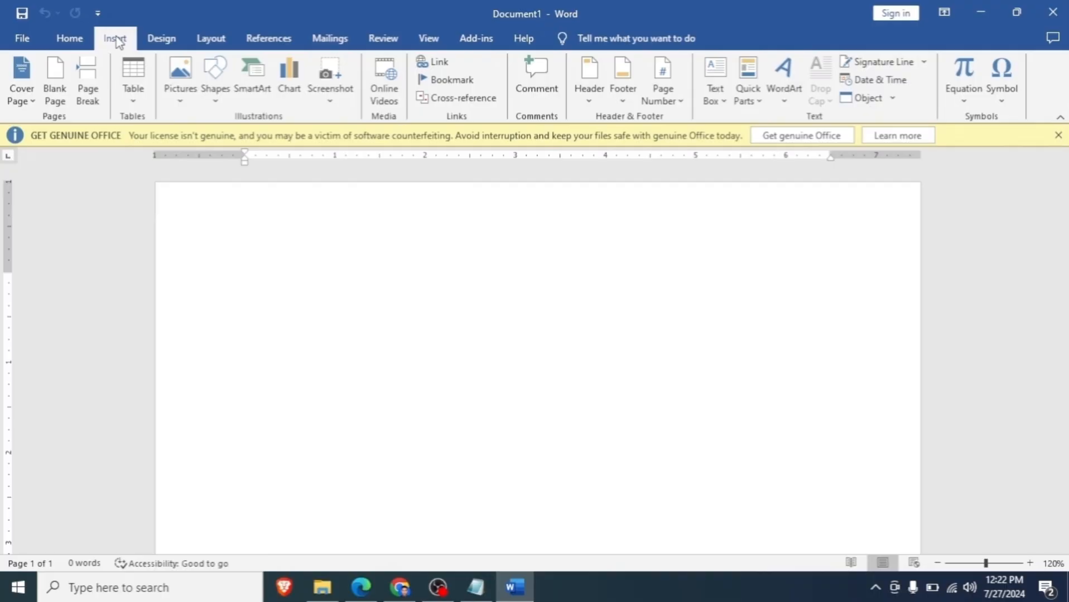
# - Insert the picture images.jfif from the Downloads folder on this device into the blank document
pyautogui.click(73, 37)
pyautogui.click(114, 38)
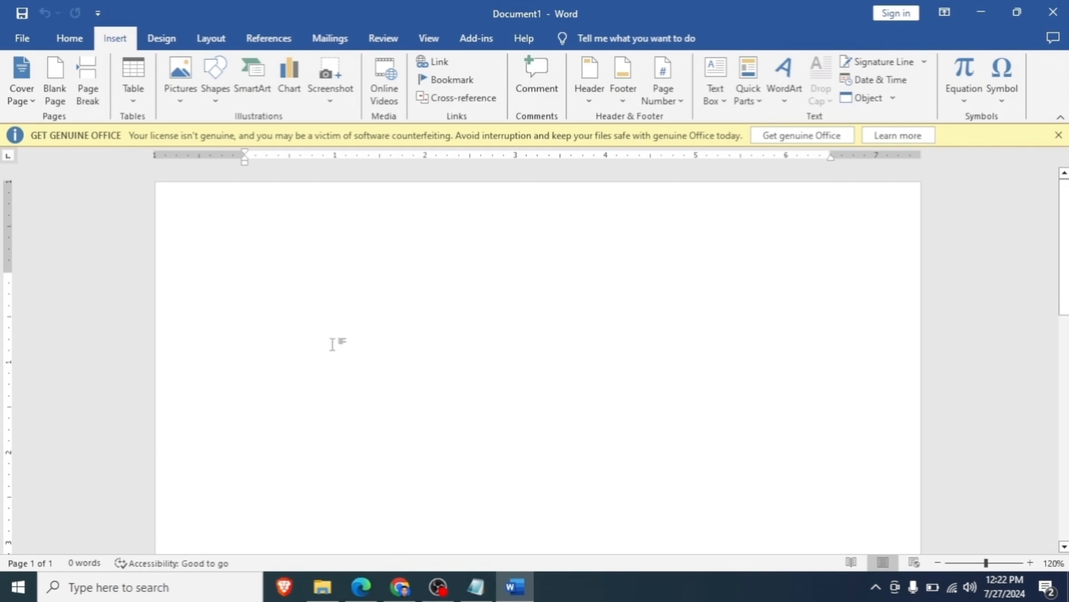
pyautogui.click(190, 101)
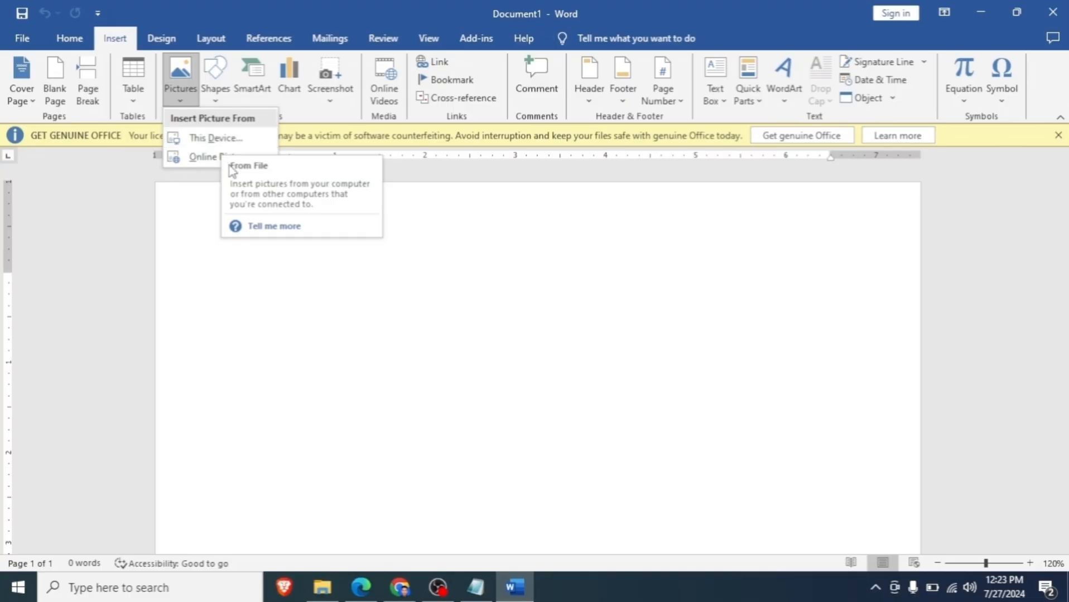
pyautogui.click(198, 175)
pyautogui.click(181, 92)
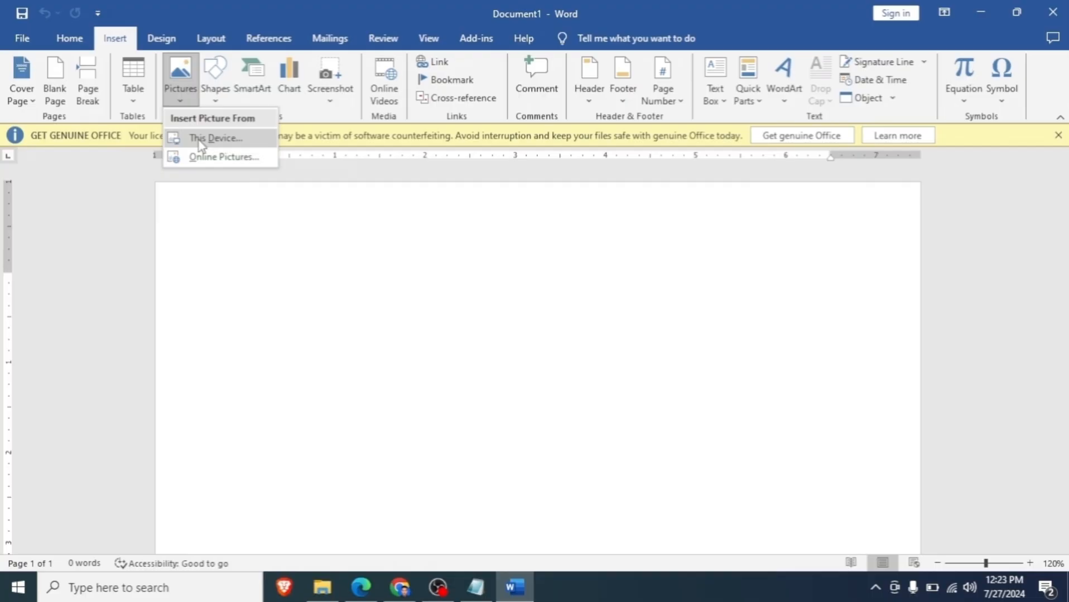
pyautogui.click(201, 140)
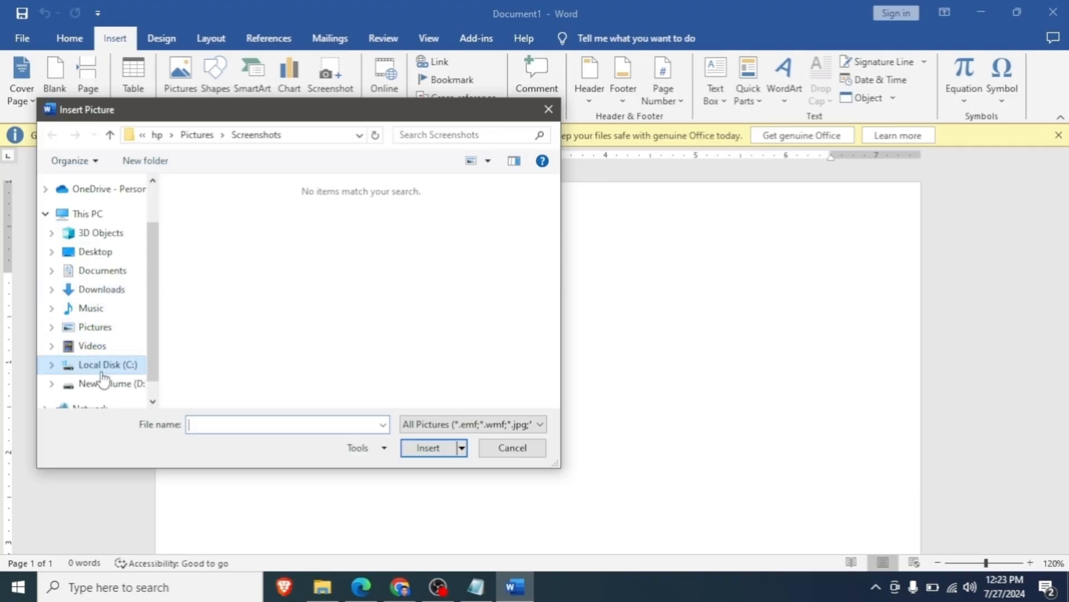
pyautogui.scroll(-1, 91, 363)
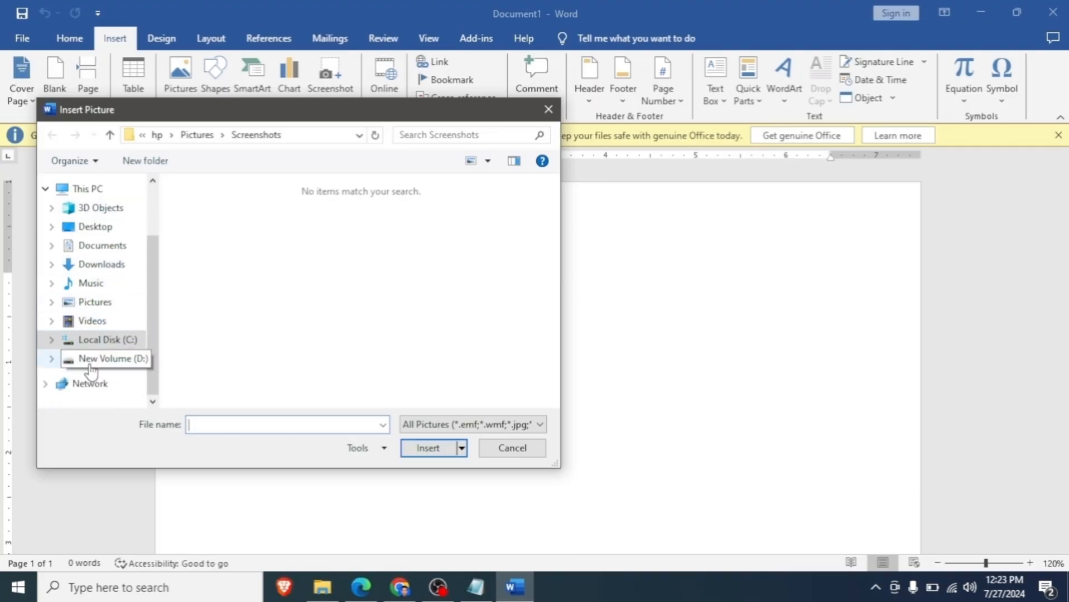
pyautogui.click(95, 270)
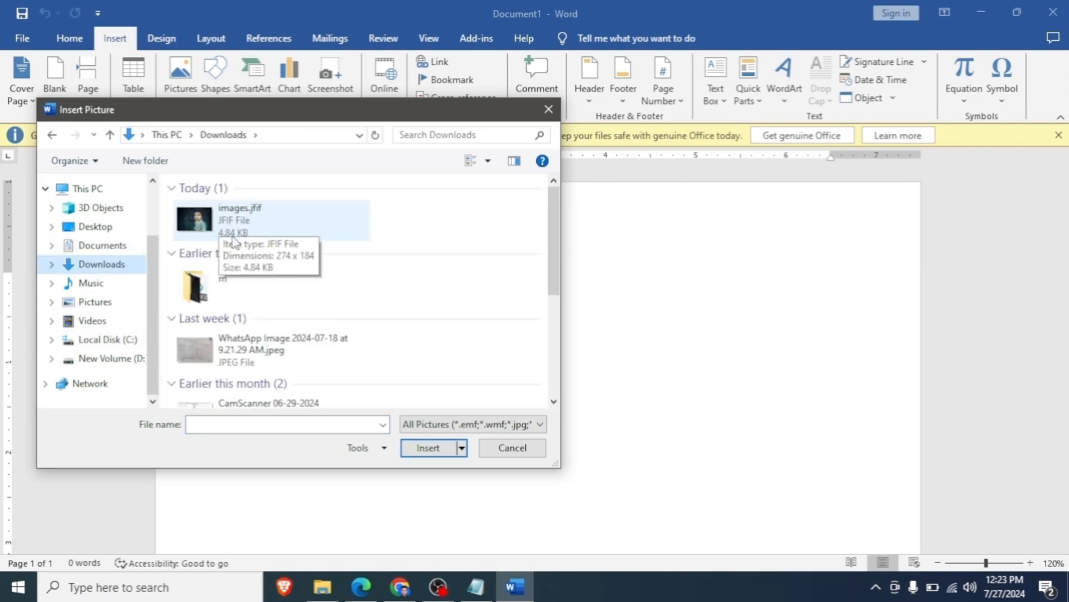
pyautogui.click(197, 220)
pyautogui.click(430, 449)
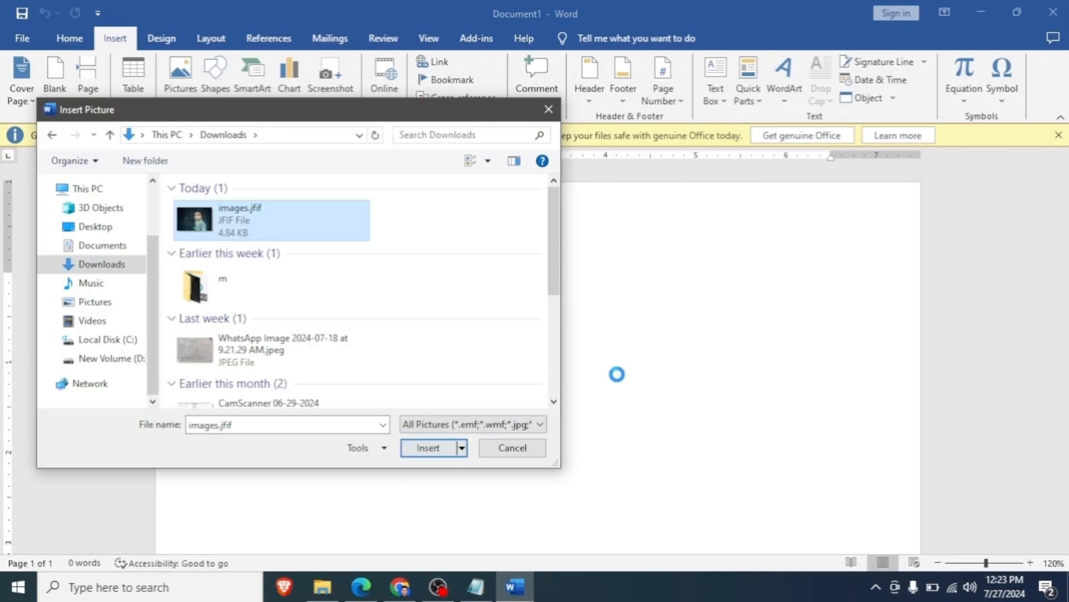
pyautogui.doubleClick(206, 223)
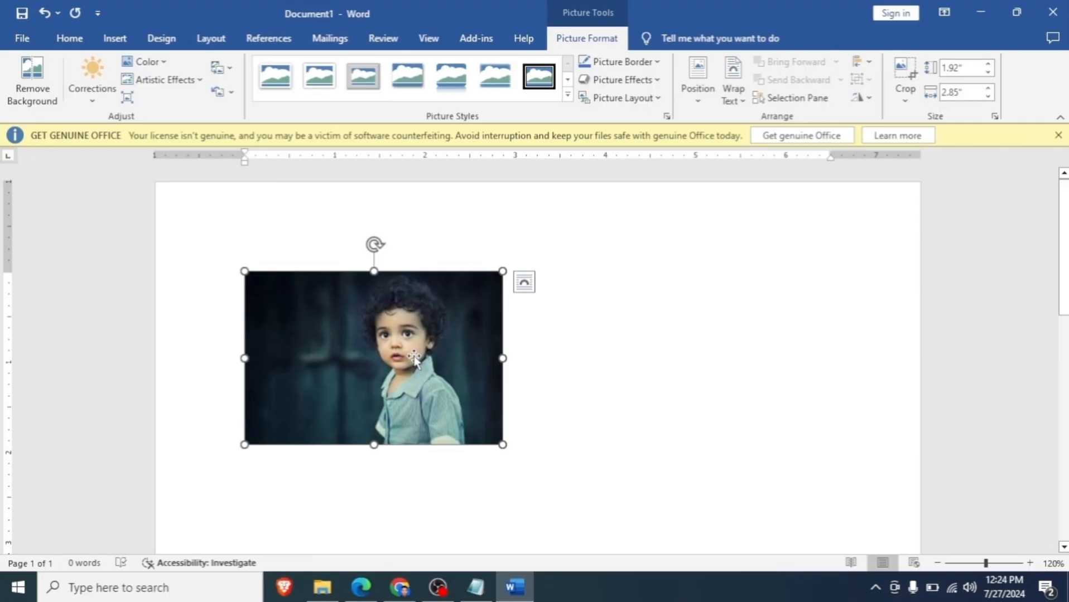
# - Try to move the inline picture freely towards the right side of the page
pyautogui.scroll(-2, 414, 358)
pyautogui.scroll(2, 414, 358)
pyautogui.click(594, 387)
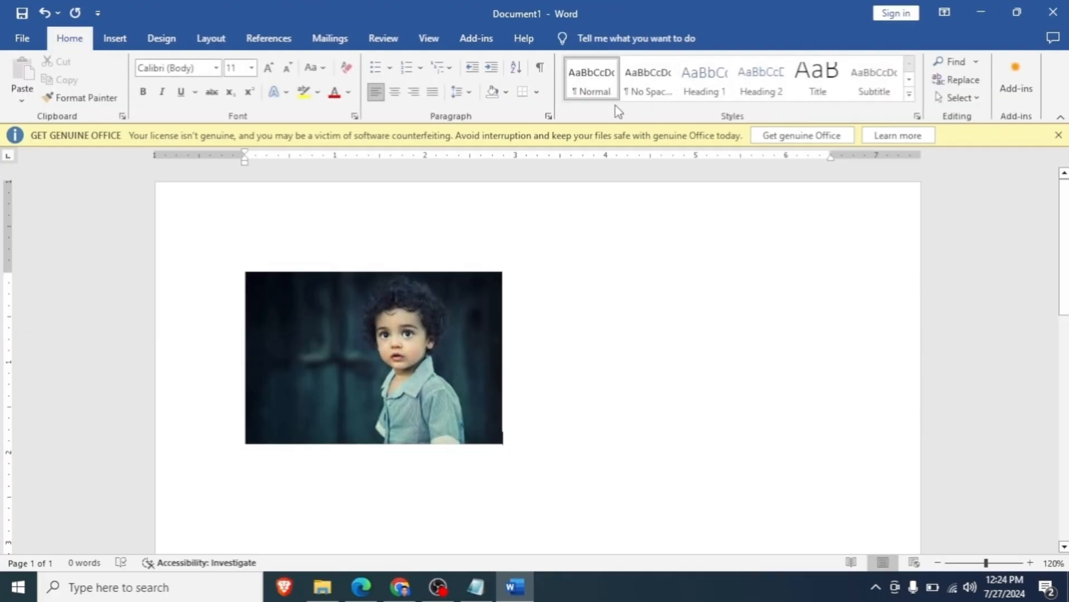
pyautogui.click(426, 346)
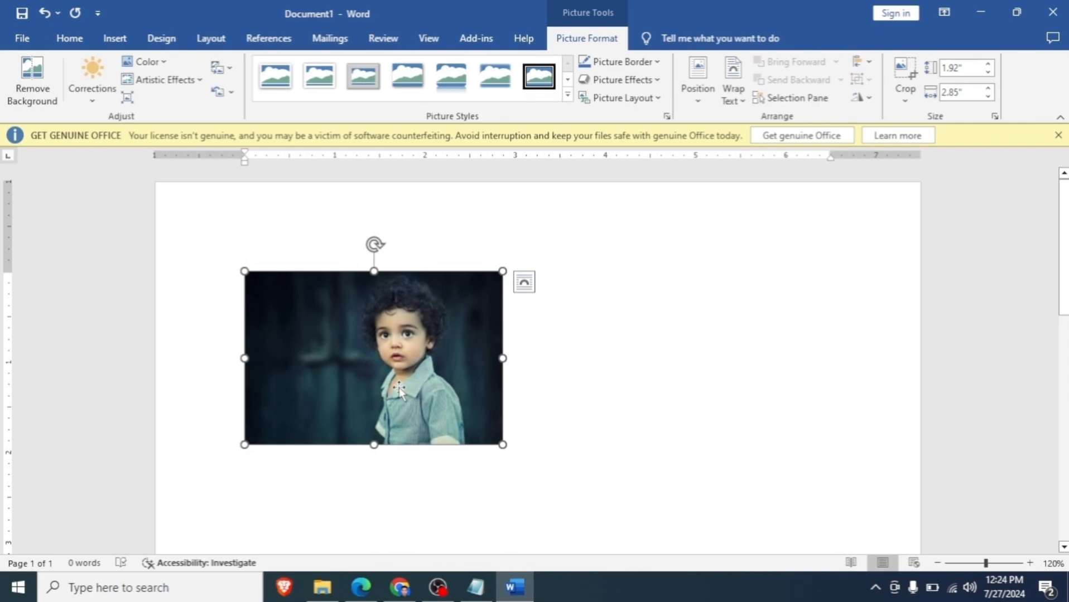
pyautogui.moveTo(353, 368); pyautogui.dragTo(525, 408)
pyautogui.moveTo(416, 376); pyautogui.dragTo(558, 407)
pyautogui.moveTo(488, 395)
pyautogui.mouseDown()
pyautogui.moveTo(509, 400)
pyautogui.moveTo(496, 386)
pyautogui.mouseUp()
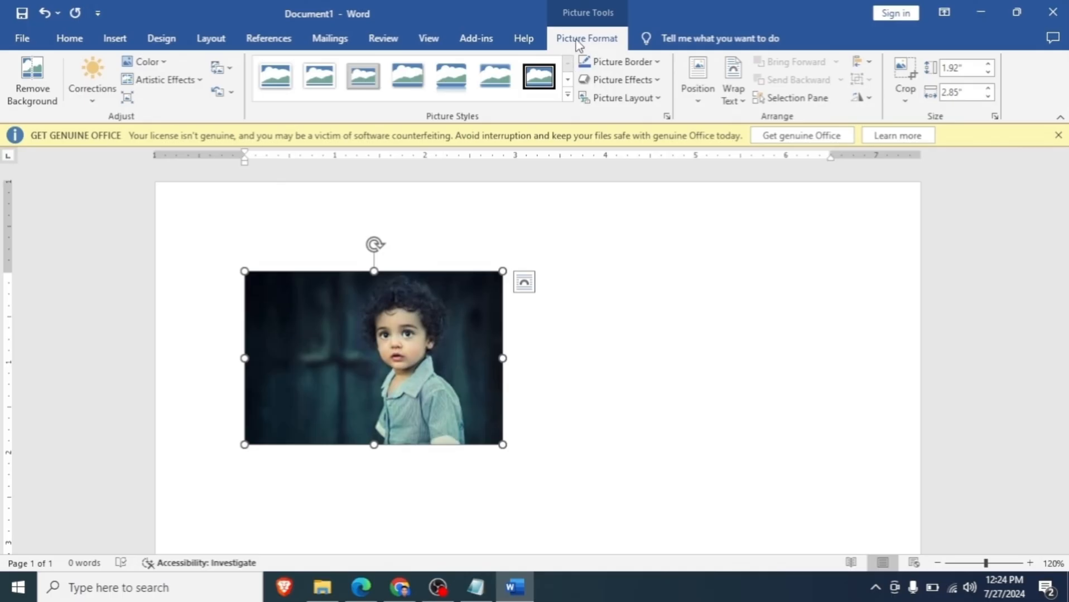
# - Position the picture at the page's top left with text wrapping, and shift it slightly up and to the right
pyautogui.click(698, 94)
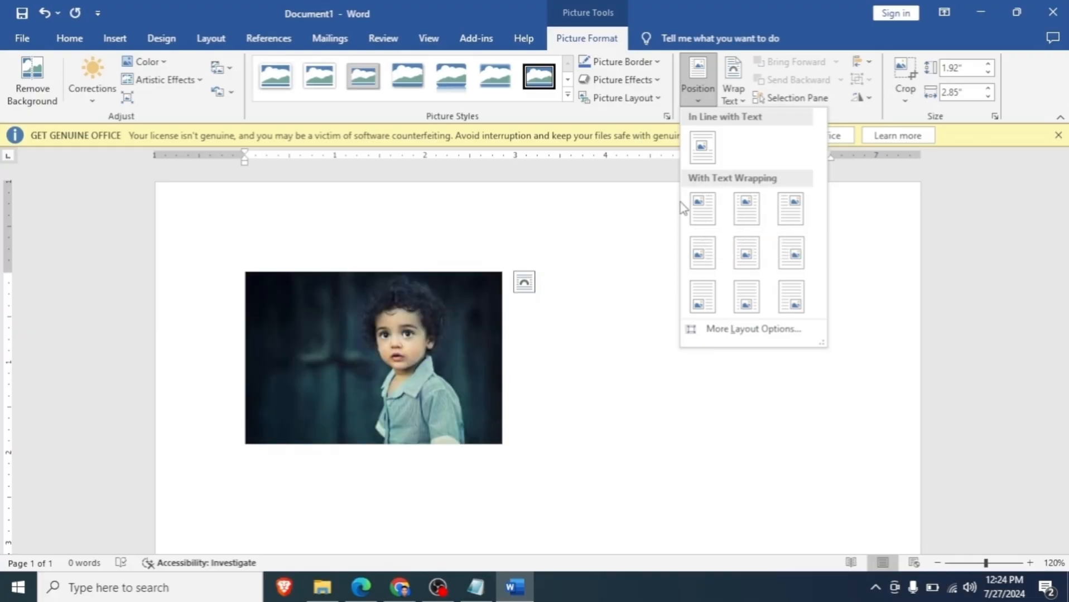
pyautogui.click(698, 211)
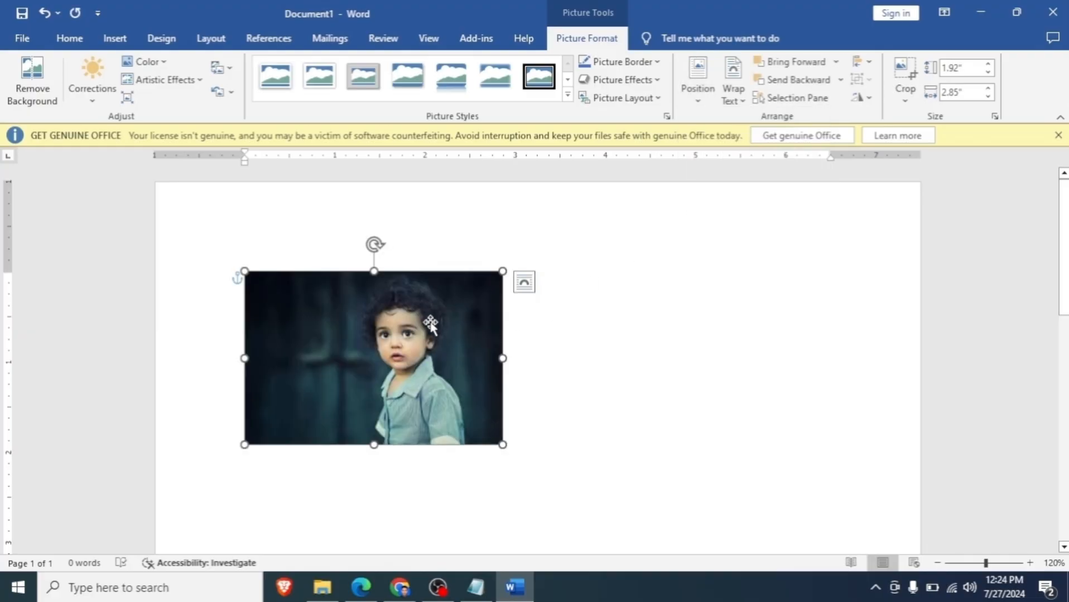
pyautogui.moveTo(430, 324); pyautogui.dragTo(393, 292)
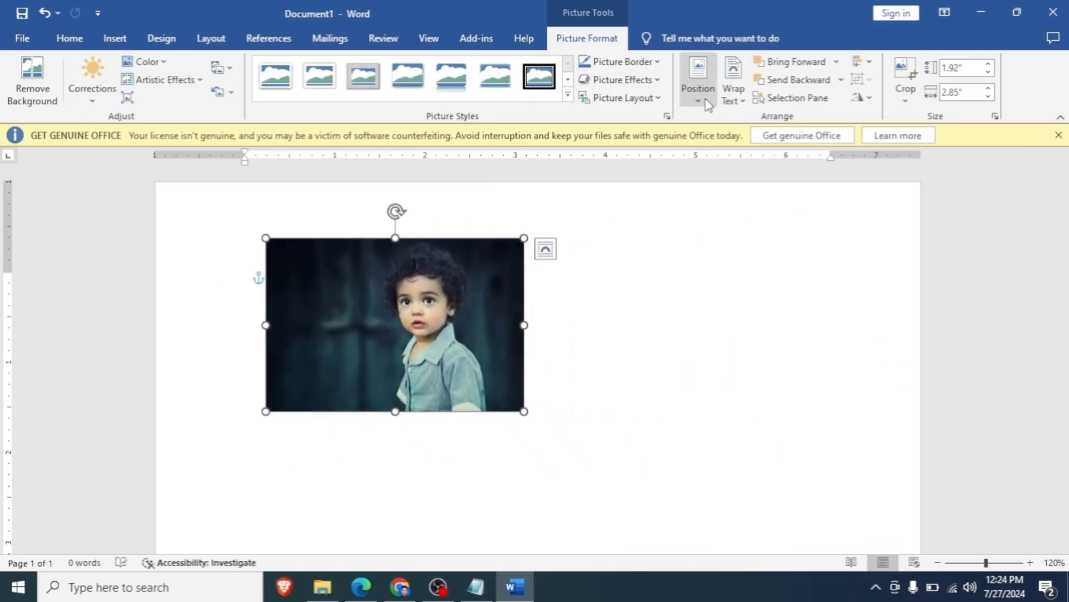
# - Set the picture's text wrapping to Square and reposition it slightly lower near the left margin
pyautogui.click(728, 100)
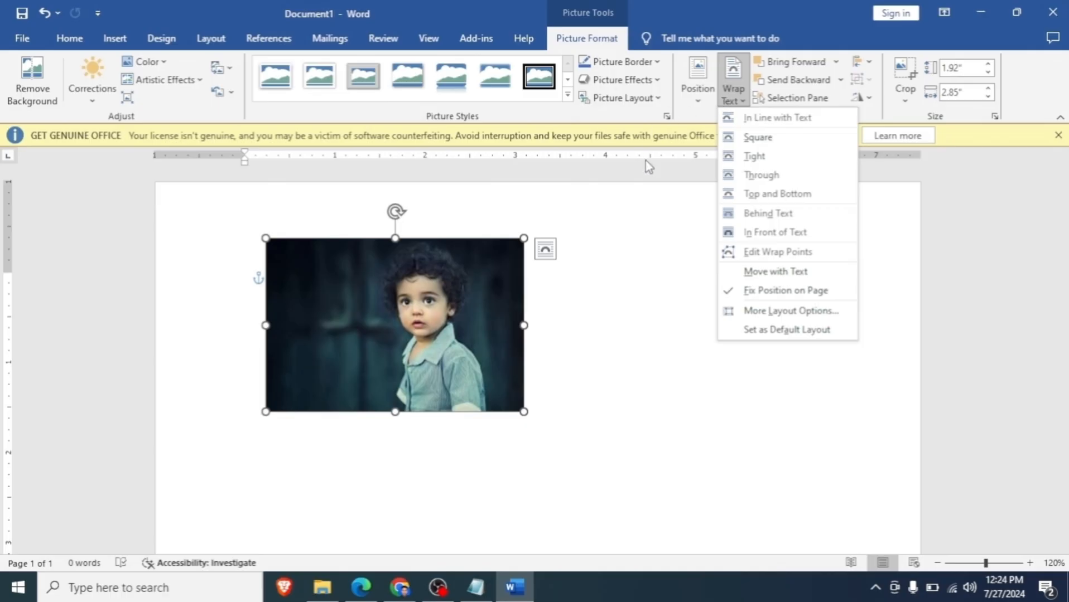
pyautogui.click(757, 137)
pyautogui.moveTo(477, 303); pyautogui.dragTo(454, 302)
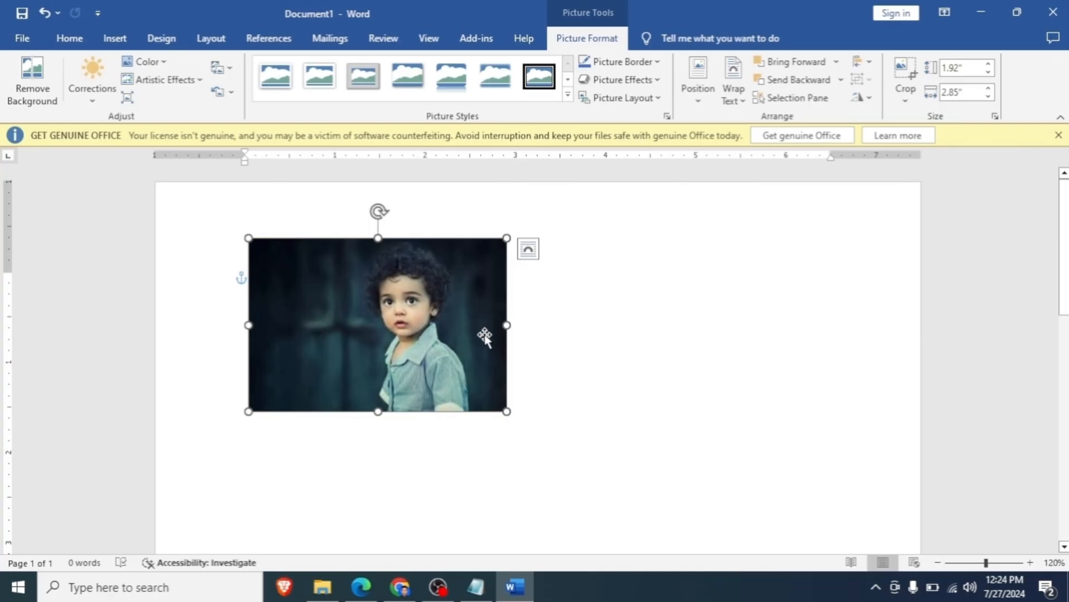
pyautogui.moveTo(394, 325); pyautogui.dragTo(406, 364)
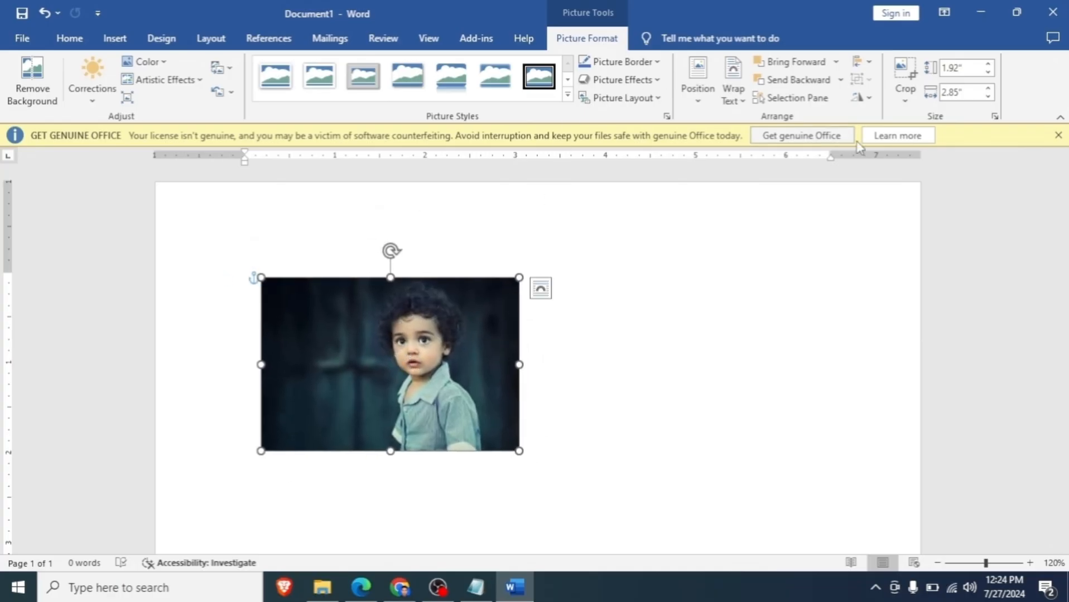
# - Crop away the picture's dark left part to a width of about 2.02" and move the picture slightly up
pyautogui.click(899, 72)
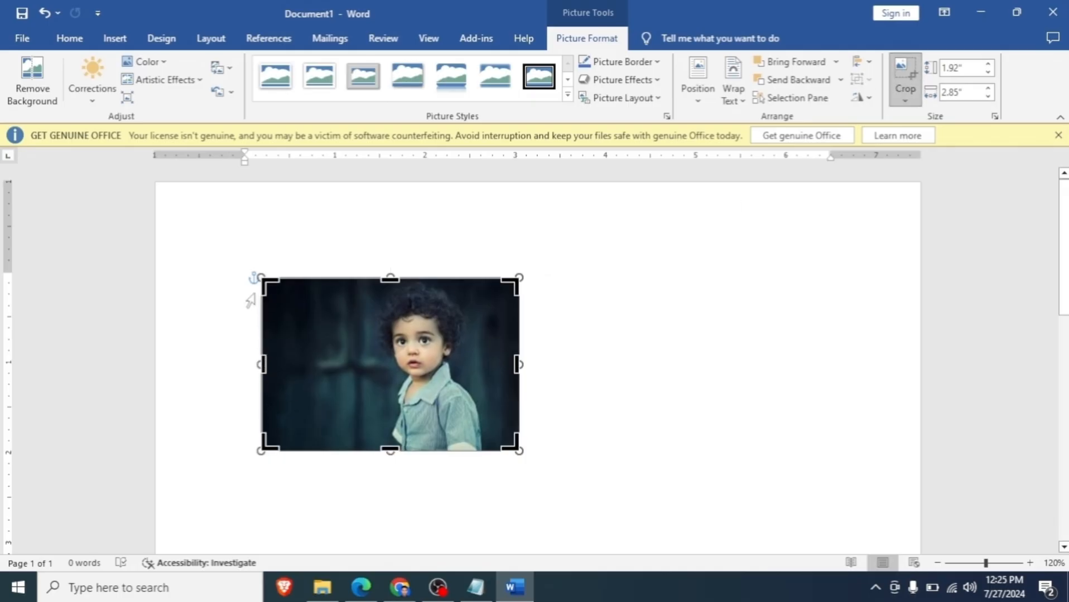
pyautogui.moveTo(260, 365); pyautogui.dragTo(338, 388)
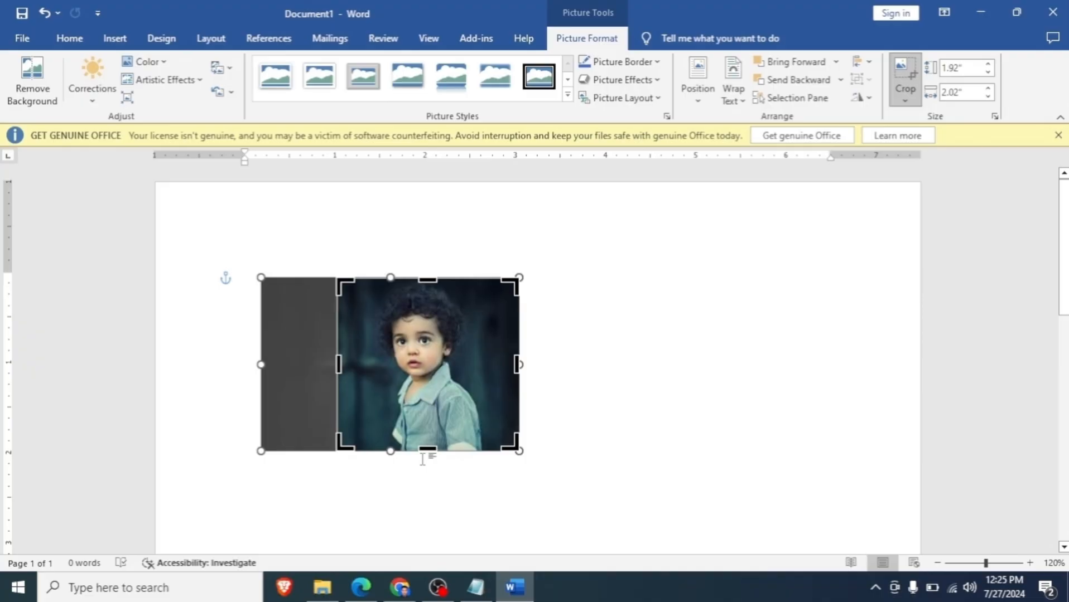
pyautogui.click(902, 76)
pyautogui.moveTo(472, 383); pyautogui.dragTo(437, 354)
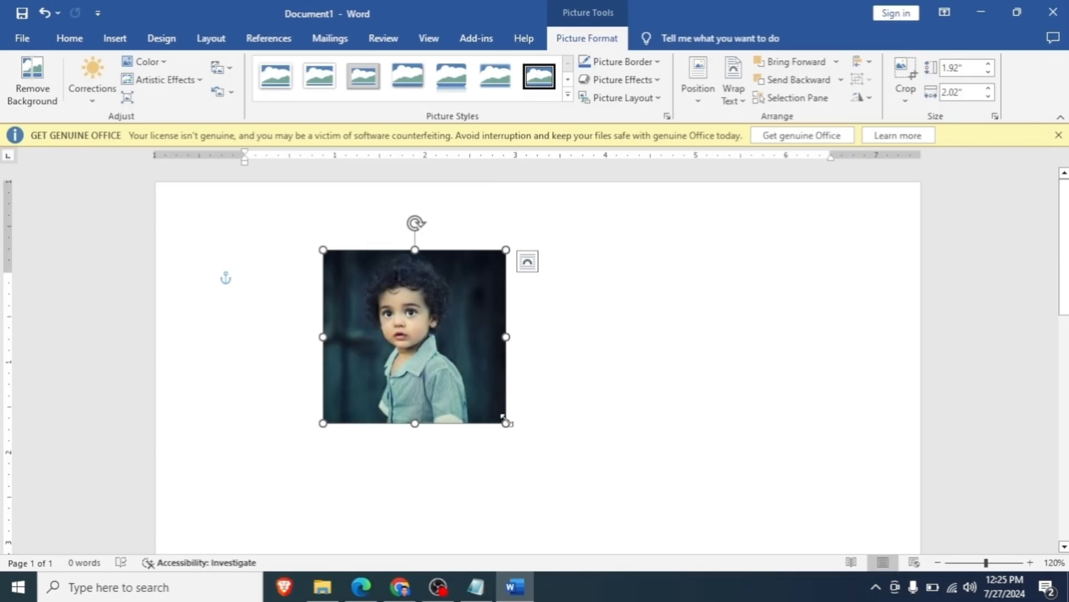
# - Enlarge the cropped picture, set its height to 2.5", and move it to the upper middle of the page
pyautogui.moveTo(503, 418); pyautogui.dragTo(603, 514)
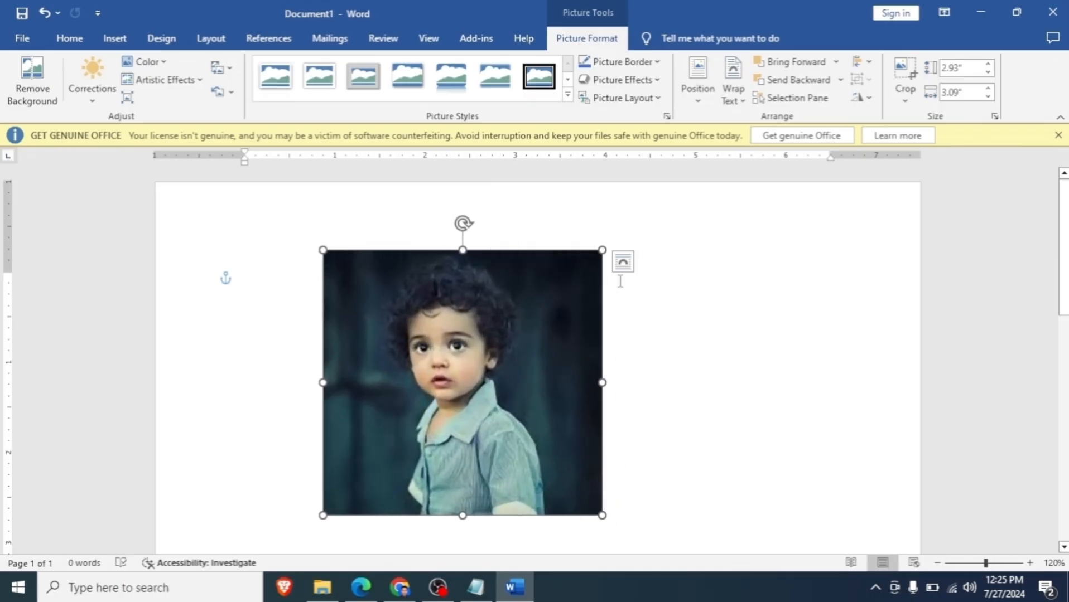
pyautogui.click(988, 64)
pyautogui.click(987, 72)
pyautogui.click(988, 72)
pyautogui.click(988, 72)
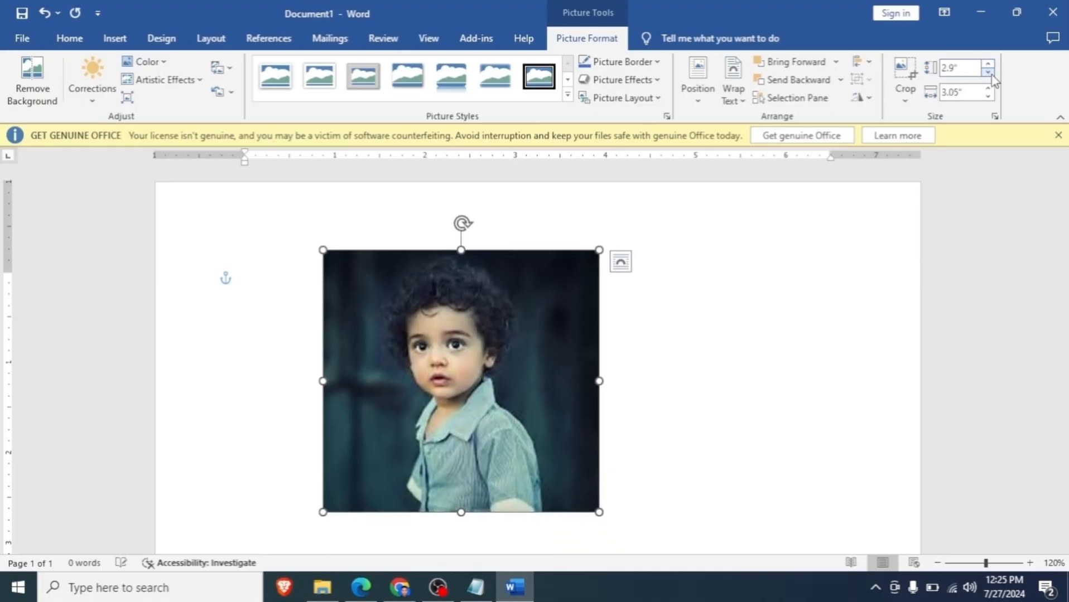
pyautogui.click(987, 72)
pyautogui.click(988, 72)
pyautogui.click(988, 72)
pyautogui.click(988, 72)
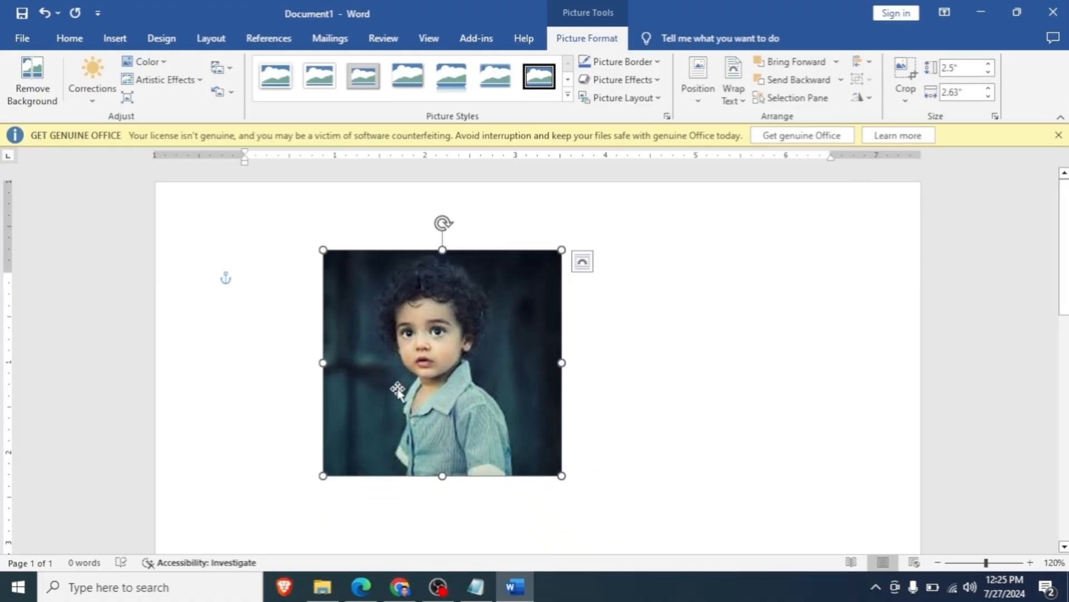
pyautogui.moveTo(393, 385); pyautogui.dragTo(471, 455)
# - Generate sample paragraphs around the picture with =rand()
pyautogui.click(348, 346)
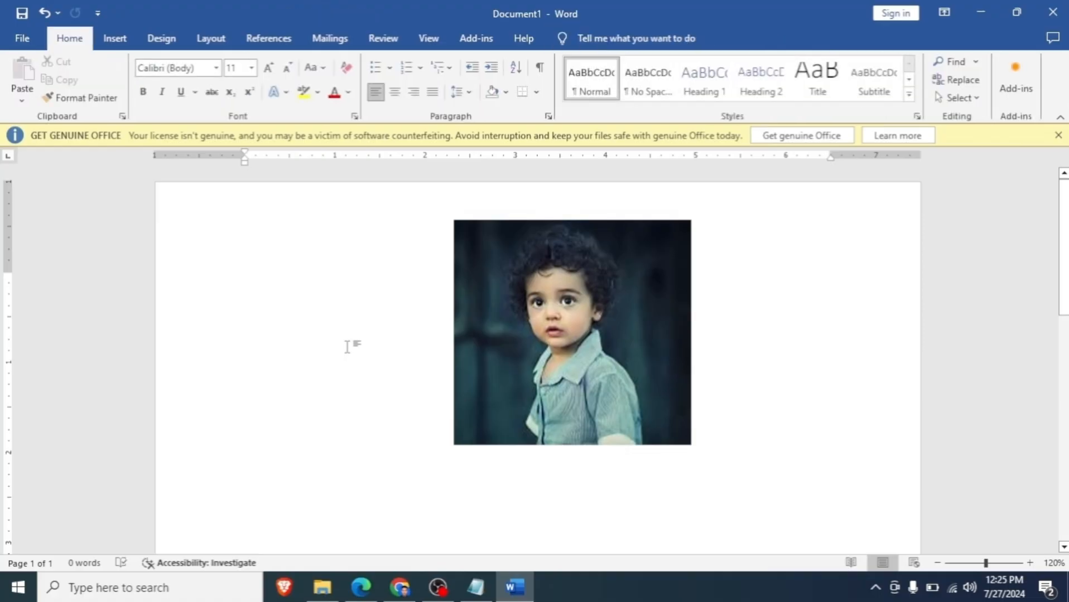
pyautogui.write('=')
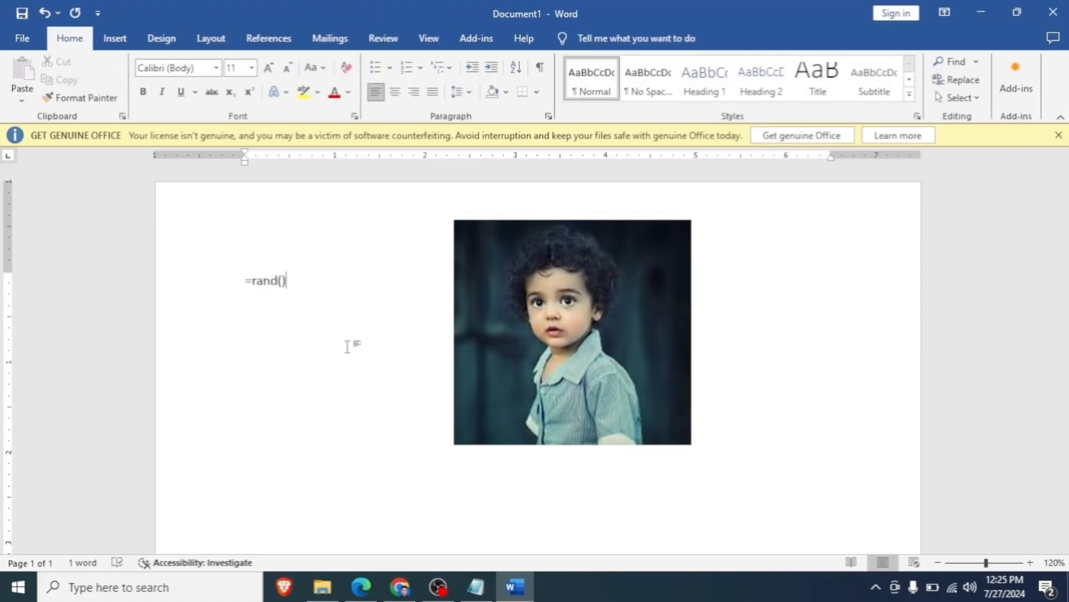
pyautogui.write('rand()')
pyautogui.press('Return')
pyautogui.scroll(4, 554, 361)
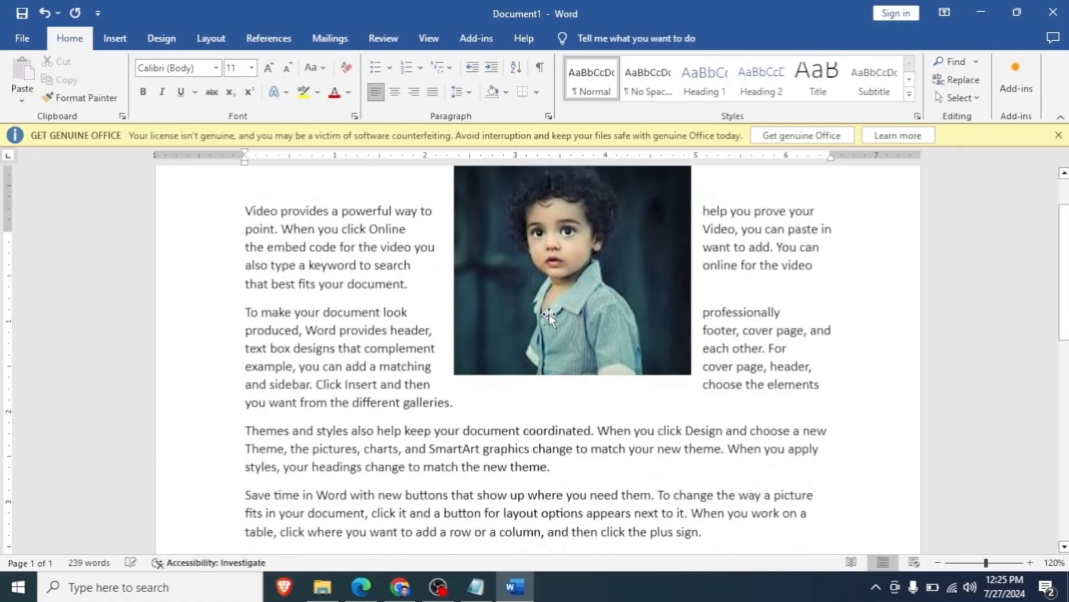
# - Move the picture to the right margin beside the first paragraphs of sample text
pyautogui.click(553, 365)
pyautogui.moveTo(554, 365); pyautogui.dragTo(566, 424)
pyautogui.moveTo(628, 425); pyautogui.dragTo(695, 364)
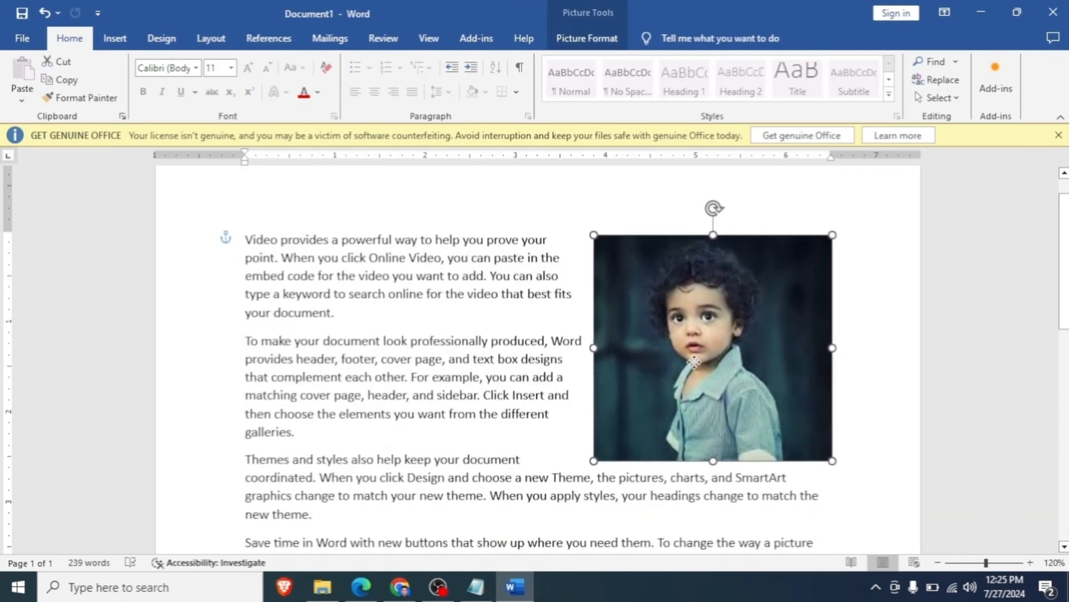
# - Set the picture's text wrapping to In Line with Text, and change it back to Square
pyautogui.click(611, 39)
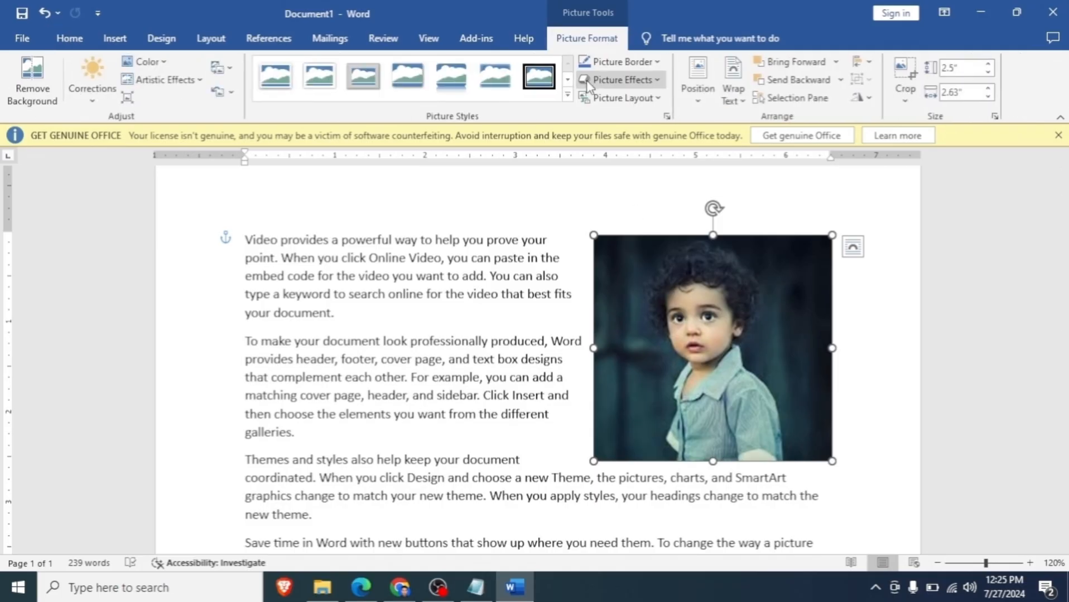
pyautogui.click(738, 106)
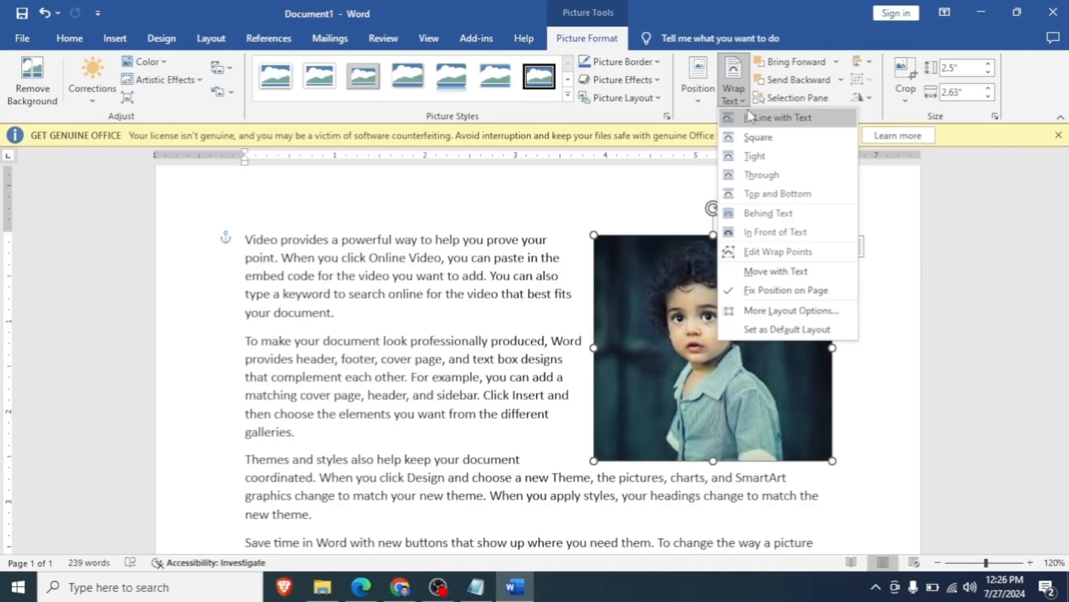
pyautogui.click(778, 117)
pyautogui.scroll(-1, 454, 373)
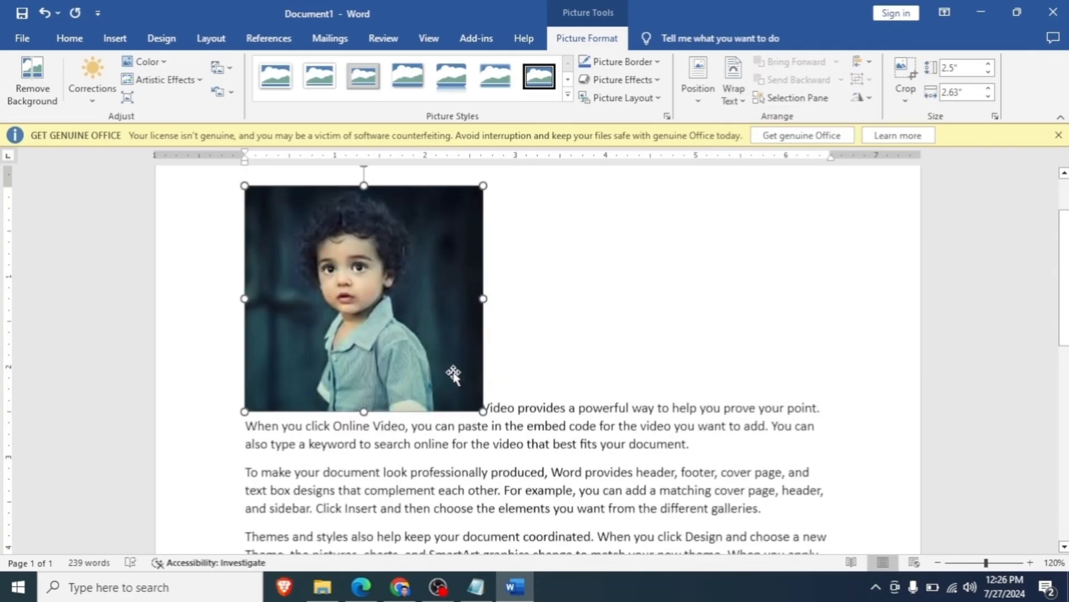
pyautogui.click(733, 89)
pyautogui.click(751, 139)
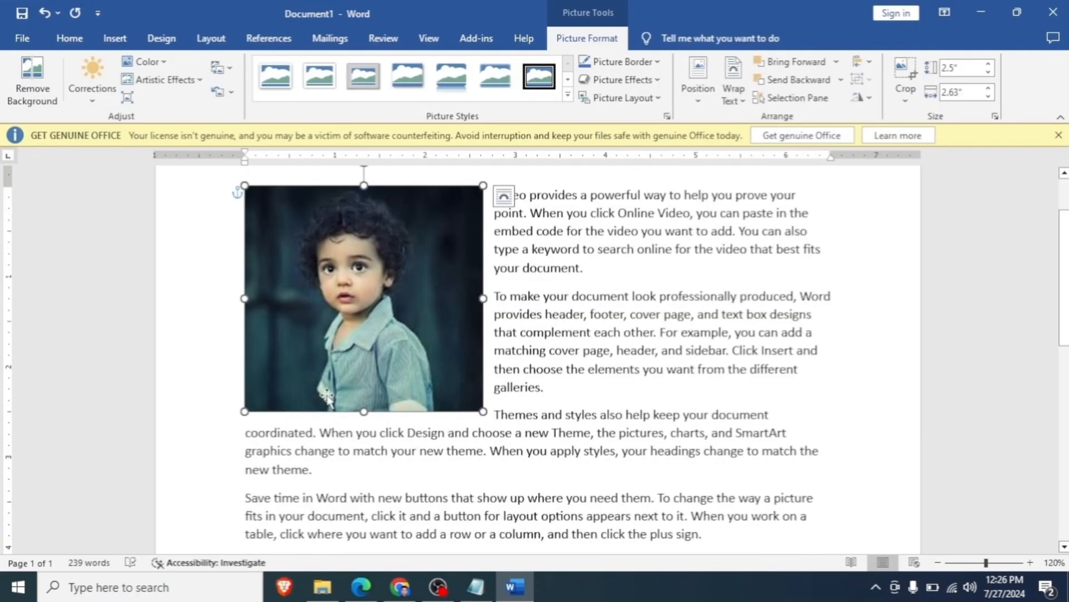
# - Set the picture's text wrapping to Behind Text and move it to the middle of the sample paragraphs
pyautogui.click(739, 100)
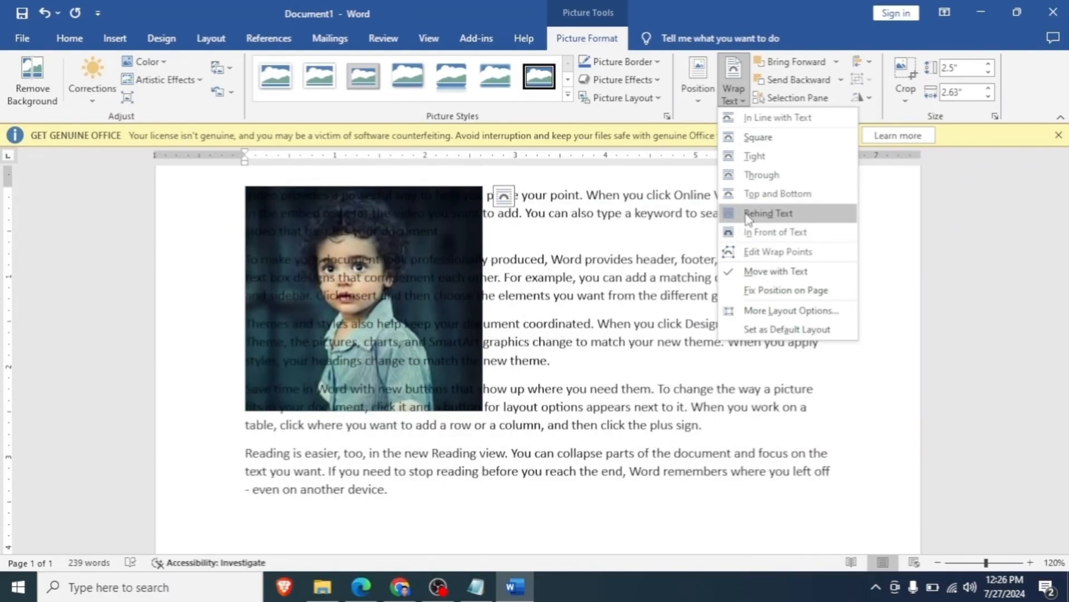
pyautogui.click(768, 213)
pyautogui.moveTo(465, 190); pyautogui.dragTo(618, 209)
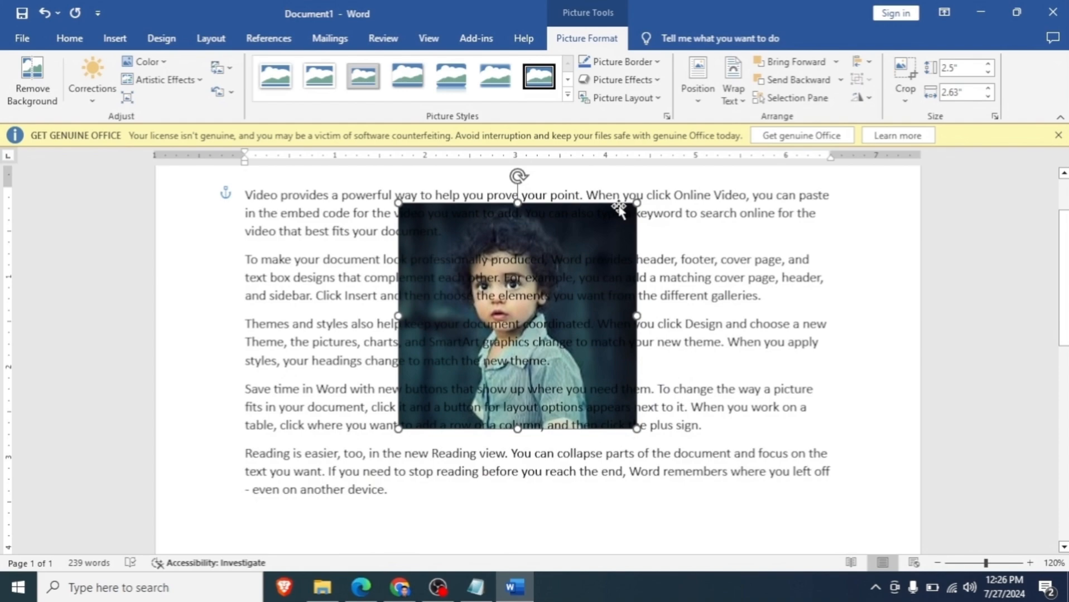
# - Set the picture's text wrapping to In Front of Text and move it over the right-hand ends of the paragraphs
pyautogui.click(733, 92)
pyautogui.click(761, 234)
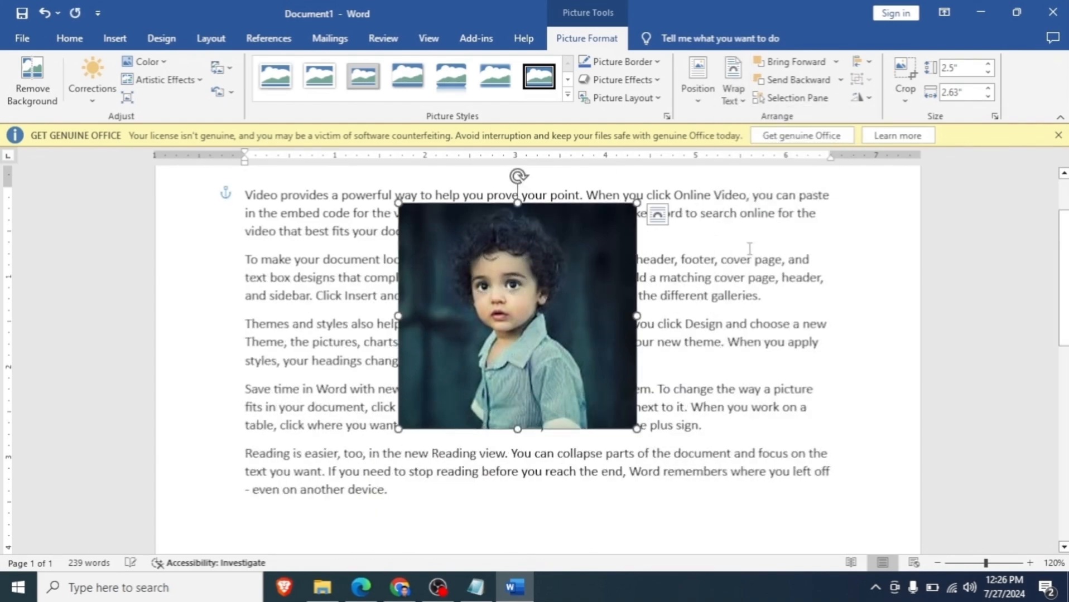
pyautogui.moveTo(592, 292); pyautogui.dragTo(782, 305)
pyautogui.scroll(1, 782, 367)
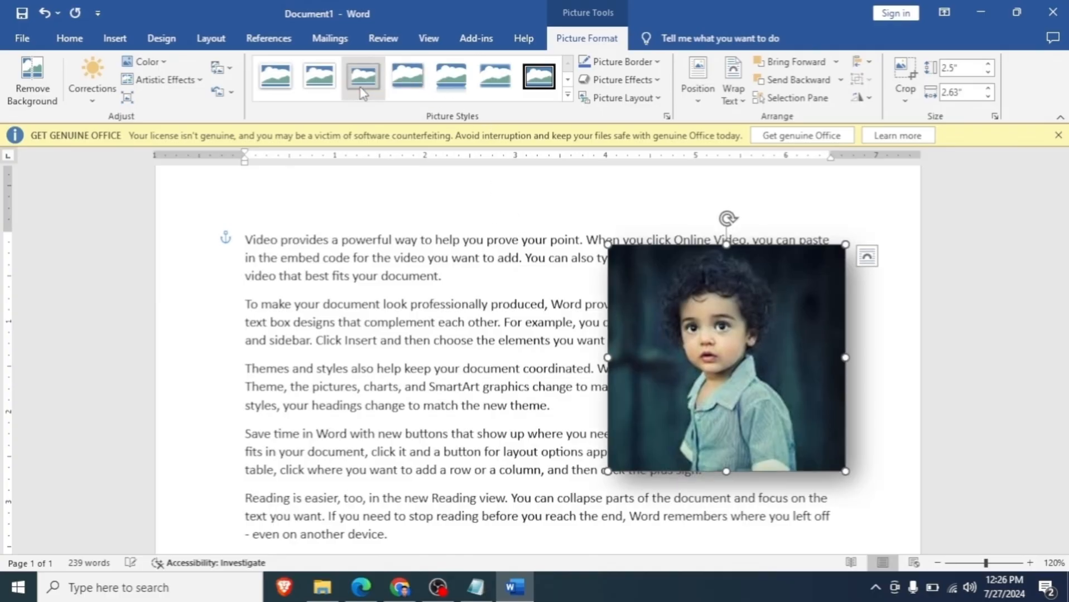
# - Try several picture styles, apply the one with a white frame, and move the picture over the middle of the paragraphs
pyautogui.click(530, 98)
pyautogui.click(439, 92)
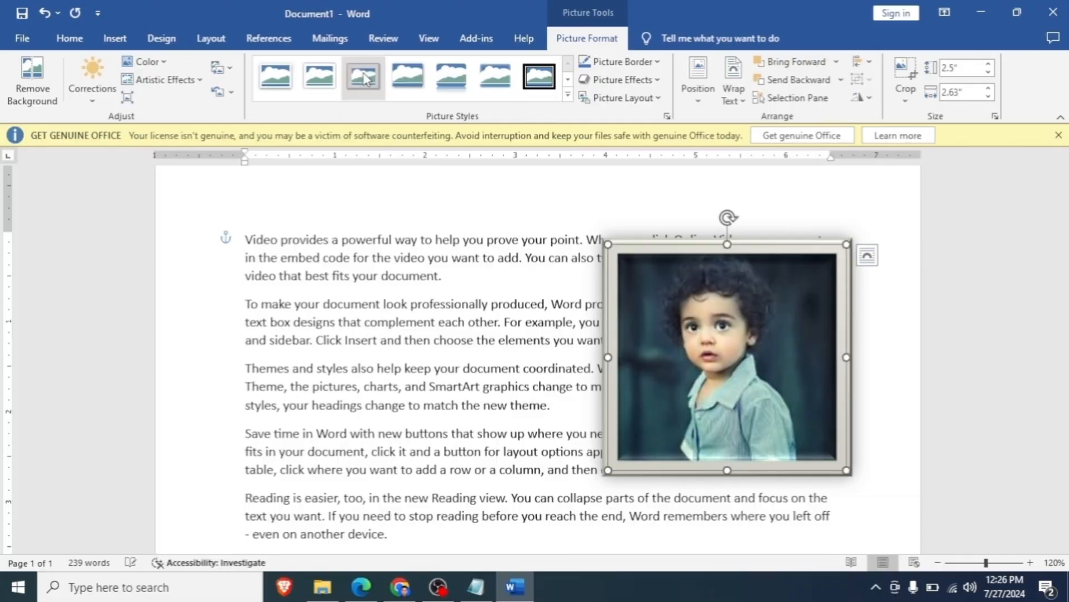
pyautogui.click(285, 87)
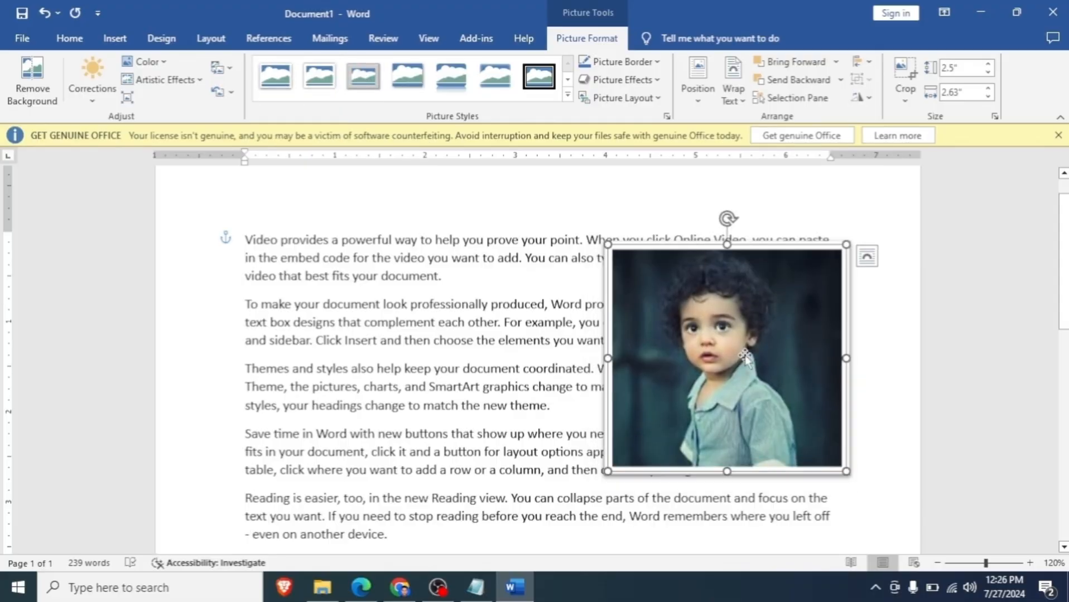
pyautogui.moveTo(745, 357); pyautogui.dragTo(541, 376)
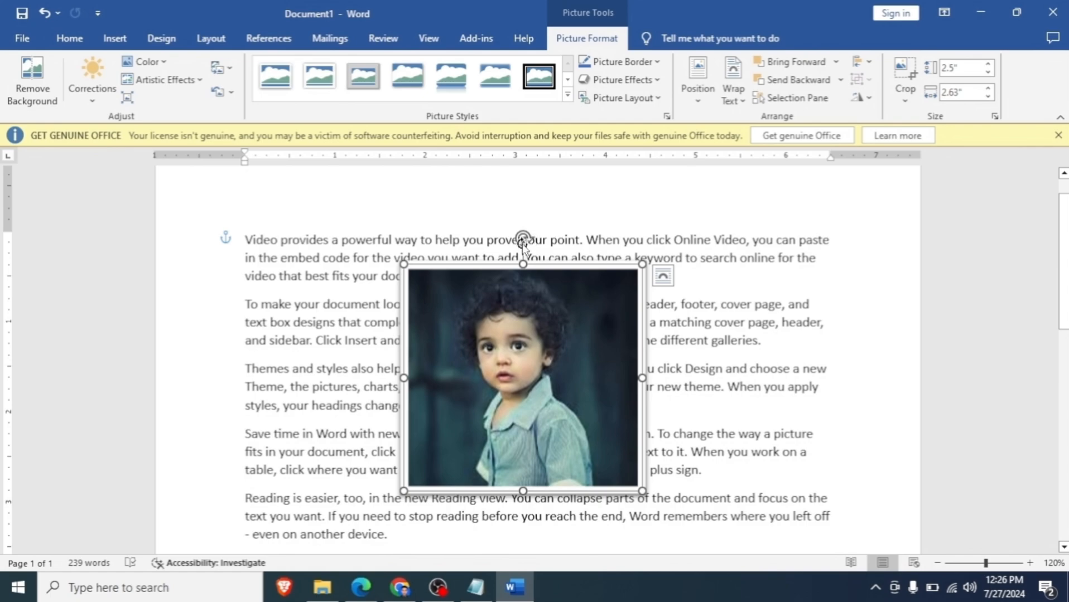
# - Try rotating the picture freehand, and flip it horizontally
pyautogui.moveTo(522, 238); pyautogui.dragTo(518, 288)
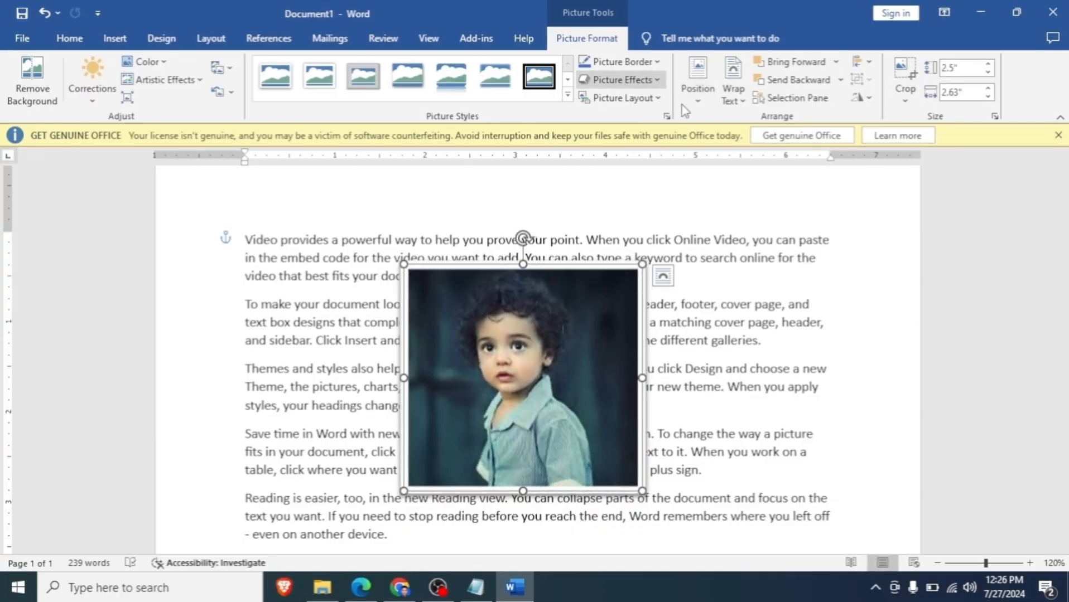
pyautogui.click(860, 99)
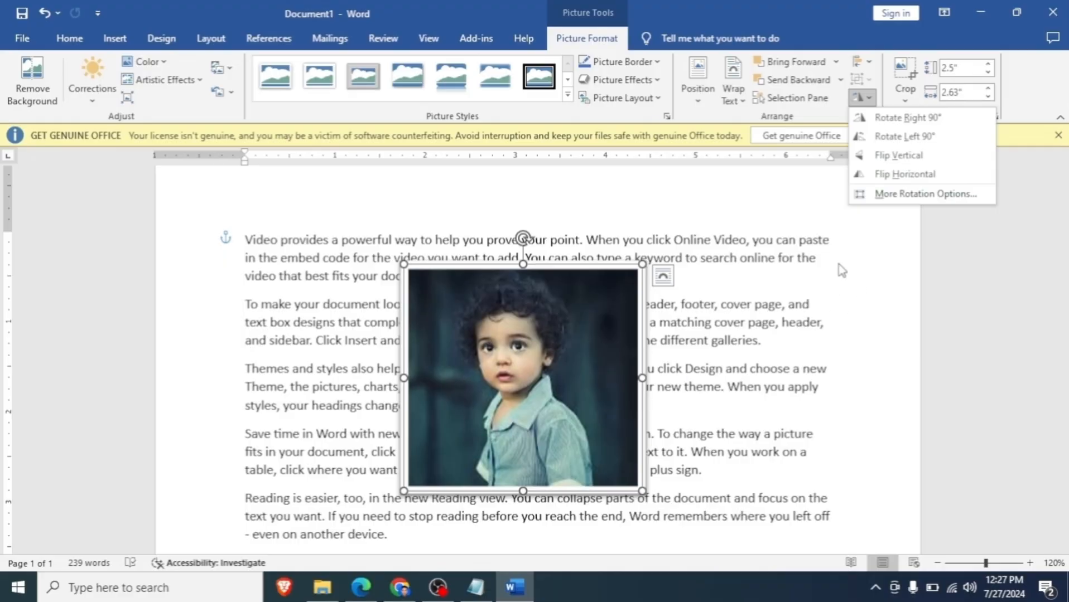
pyautogui.click(865, 181)
# - Move the picture to the right-hand ends of the upper paragraphs and shrink it to about 1.85" high by 1.95" wide
pyautogui.moveTo(548, 383); pyautogui.dragTo(731, 351)
pyautogui.scroll(1, 690, 385)
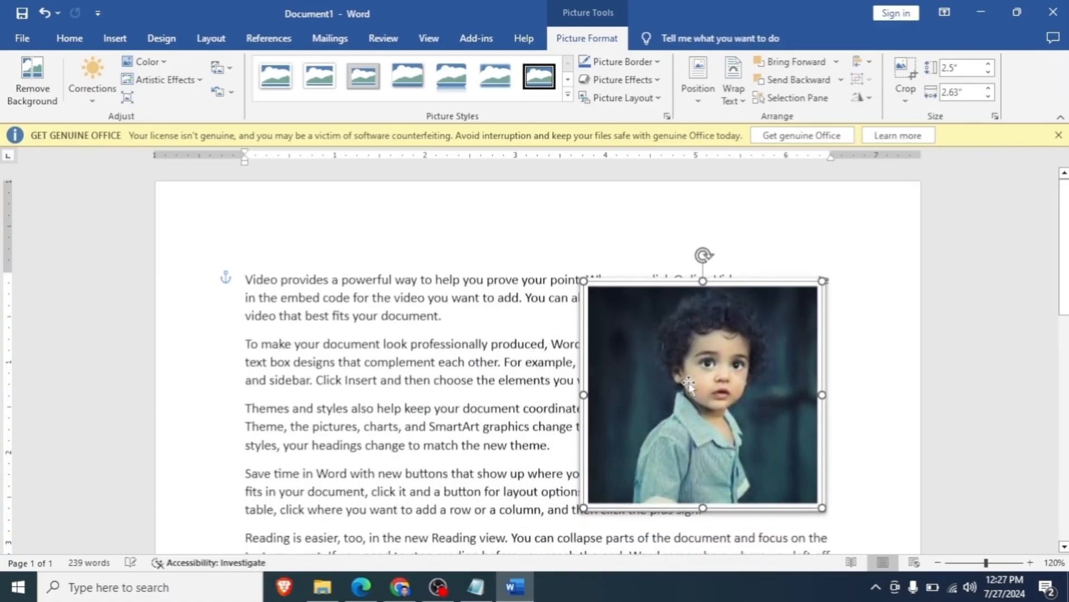
pyautogui.moveTo(583, 281); pyautogui.dragTo(645, 340)
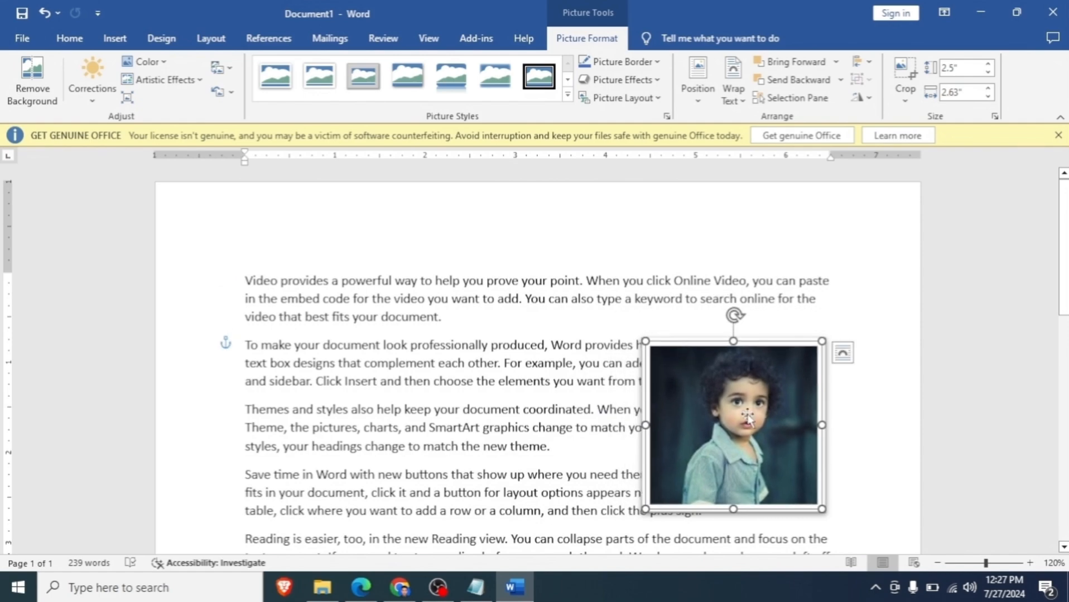
pyautogui.moveTo(747, 418); pyautogui.dragTo(752, 347)
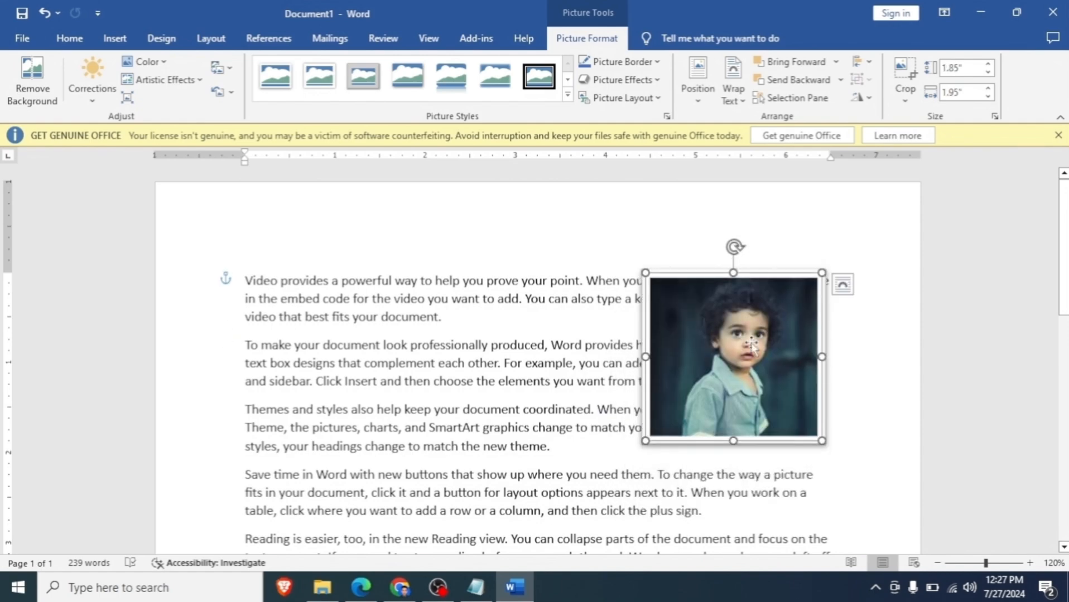
# - Delete the picture and all the sample text from the document
pyautogui.press('Delete')
pyautogui.hotkey('ctrl', 'a')
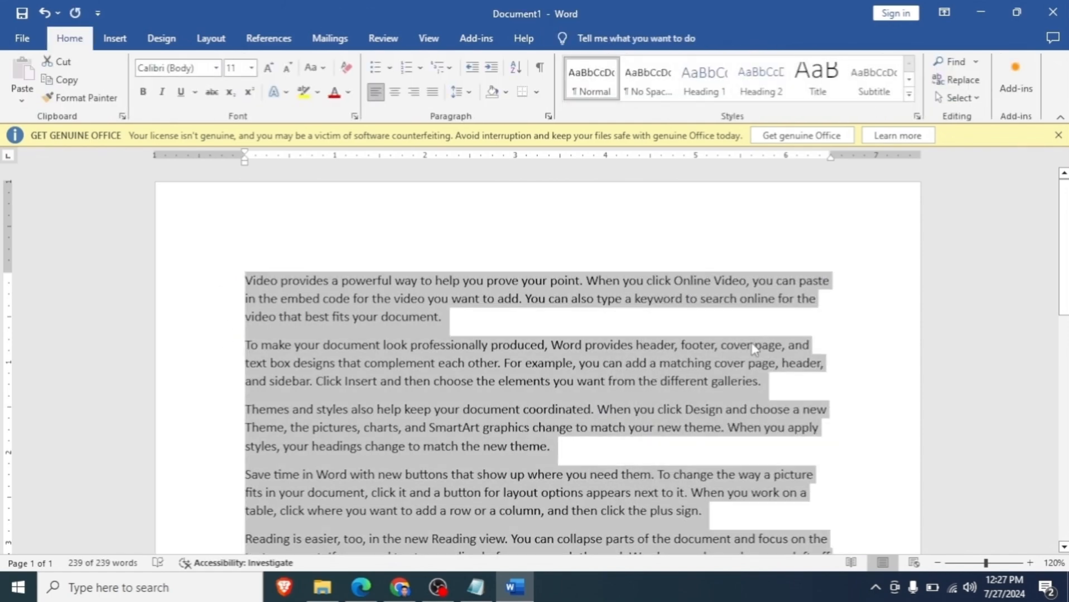
pyautogui.press('Delete')
# - Draw a rectangle about 2.74" high and 4.51" wide on the upper part of the blank page
pyautogui.click(115, 38)
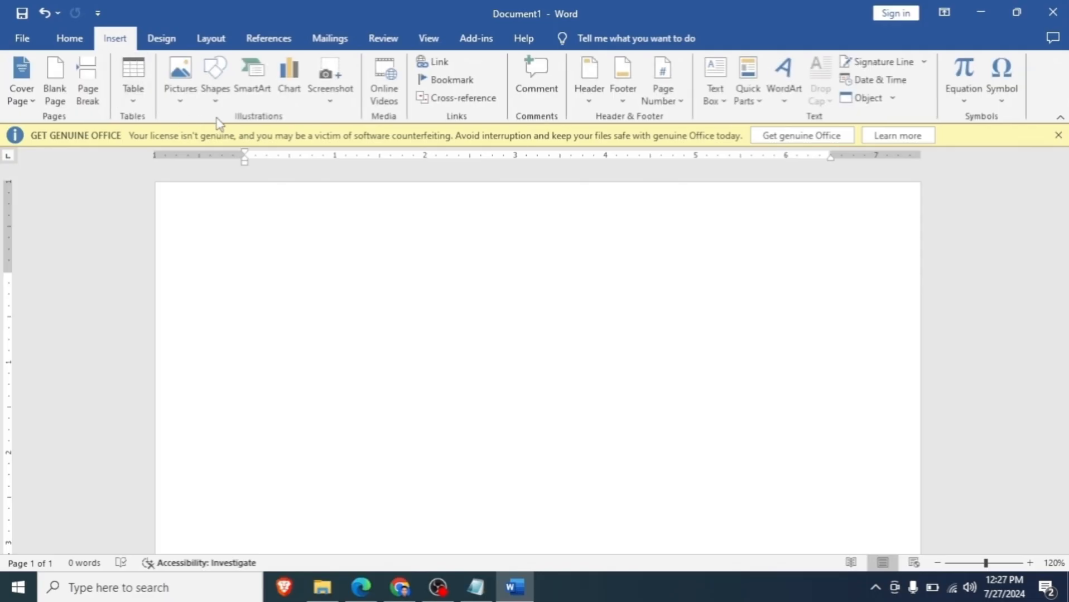
pyautogui.click(216, 102)
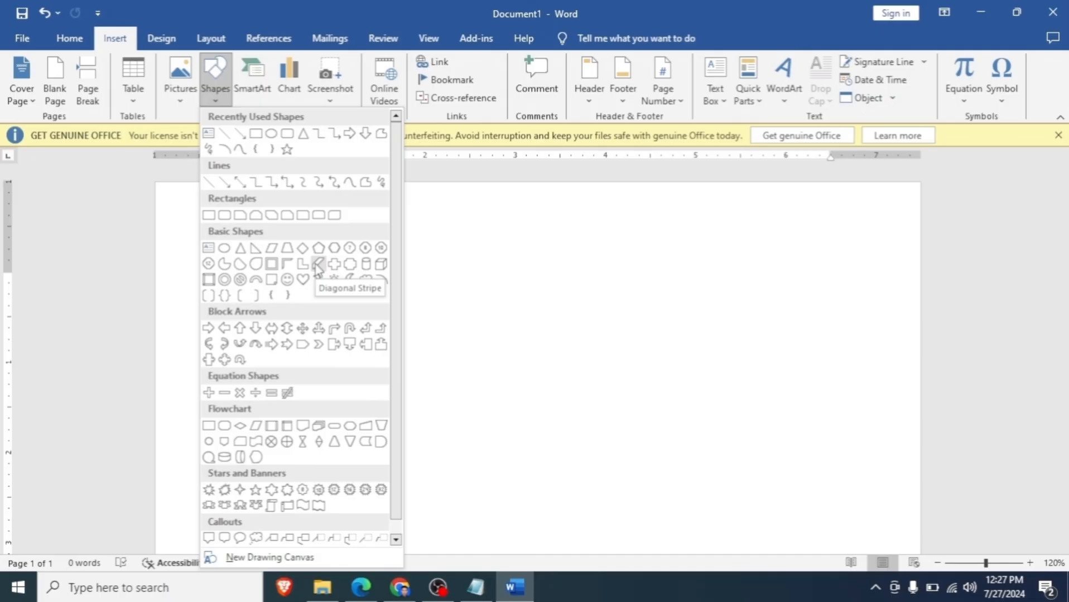
pyautogui.click(255, 133)
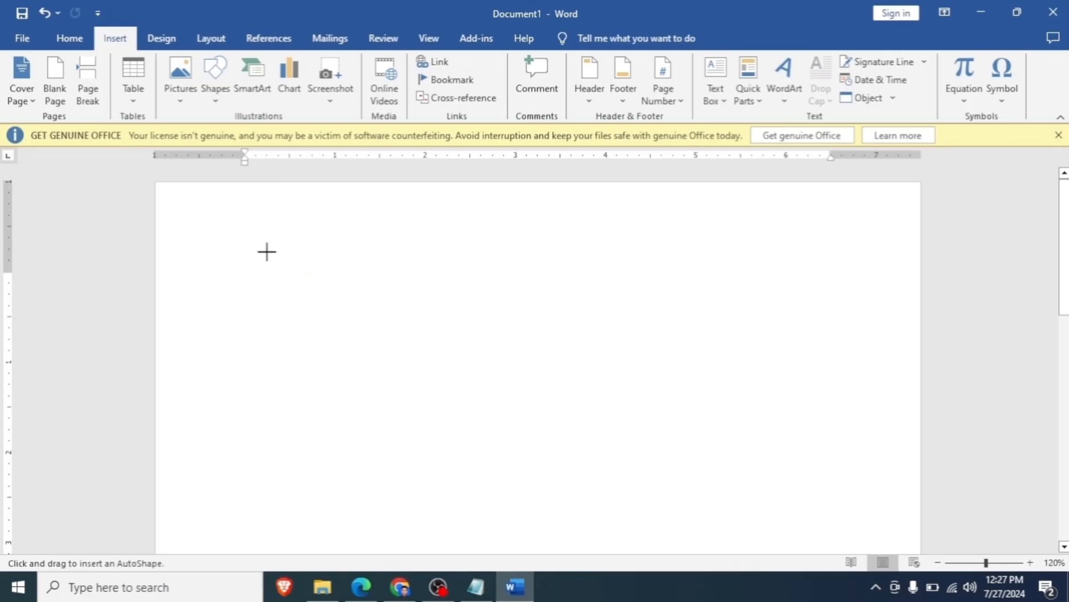
pyautogui.moveTo(266, 252); pyautogui.dragTo(675, 500)
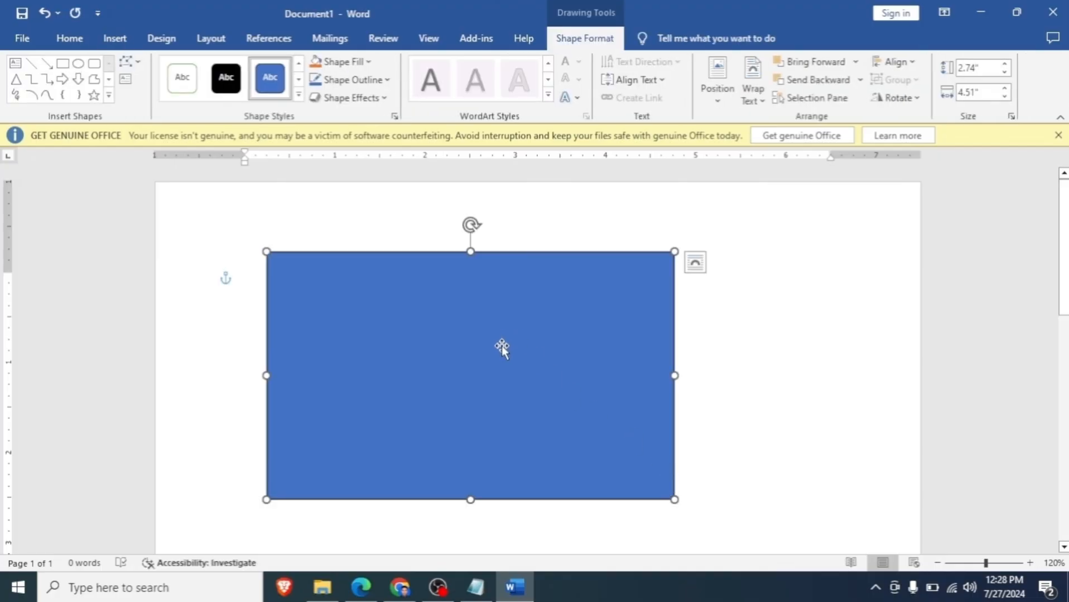
# - Move the rectangle toward the page's right edge, leaving free space on its left
pyautogui.moveTo(502, 346); pyautogui.dragTo(568, 369)
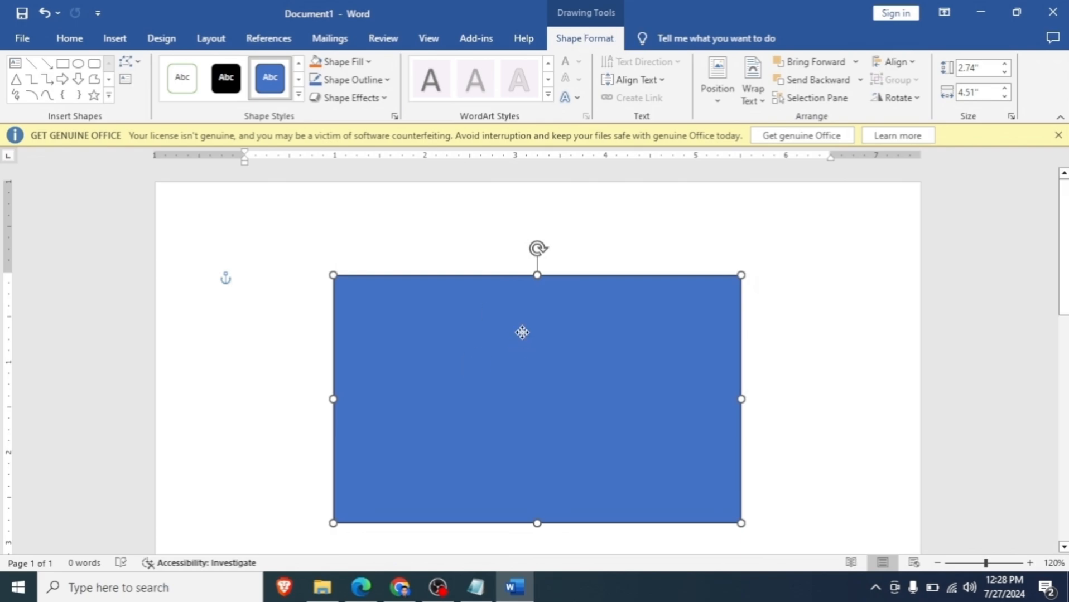
pyautogui.moveTo(519, 332); pyautogui.dragTo(520, 319)
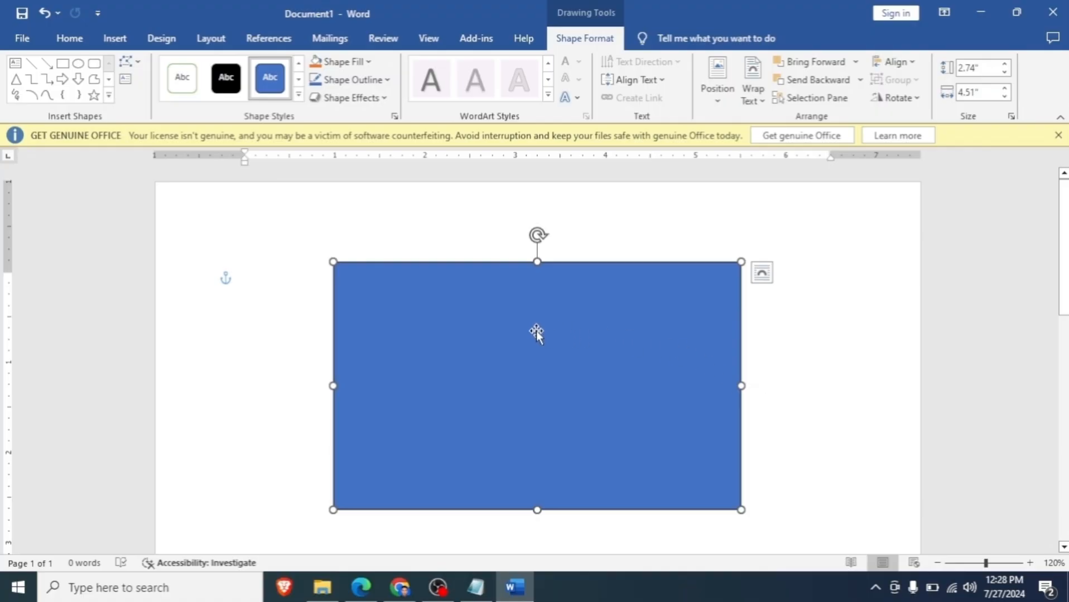
pyautogui.moveTo(537, 419); pyautogui.dragTo(605, 390)
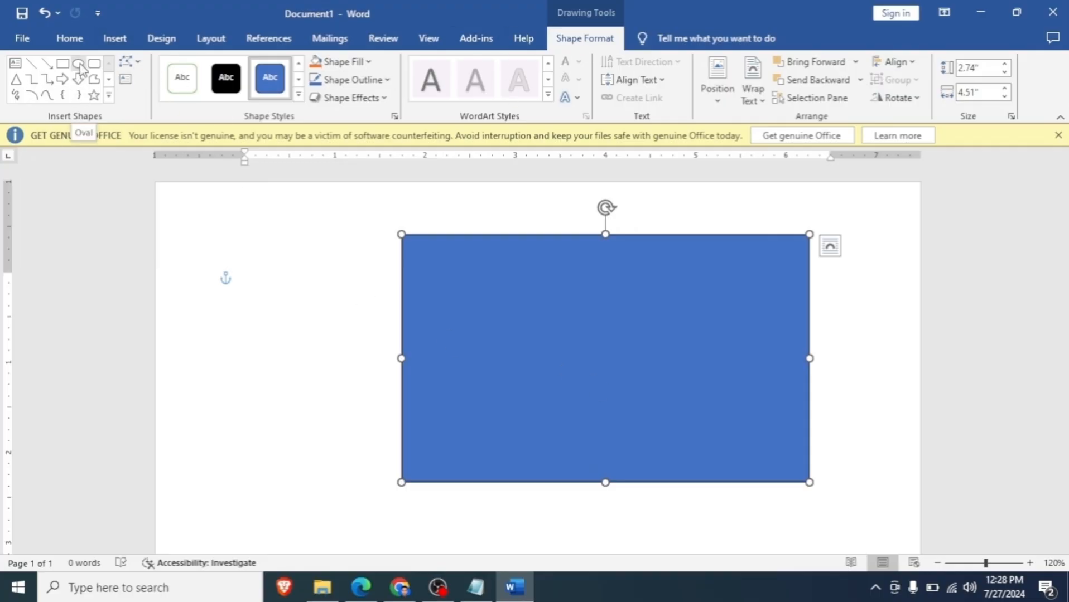
# - Draw a circle about 1.87" high and 1.9" wide left of the rectangle, and move it onto the rectangle's centre
pyautogui.click(112, 40)
pyautogui.click(217, 95)
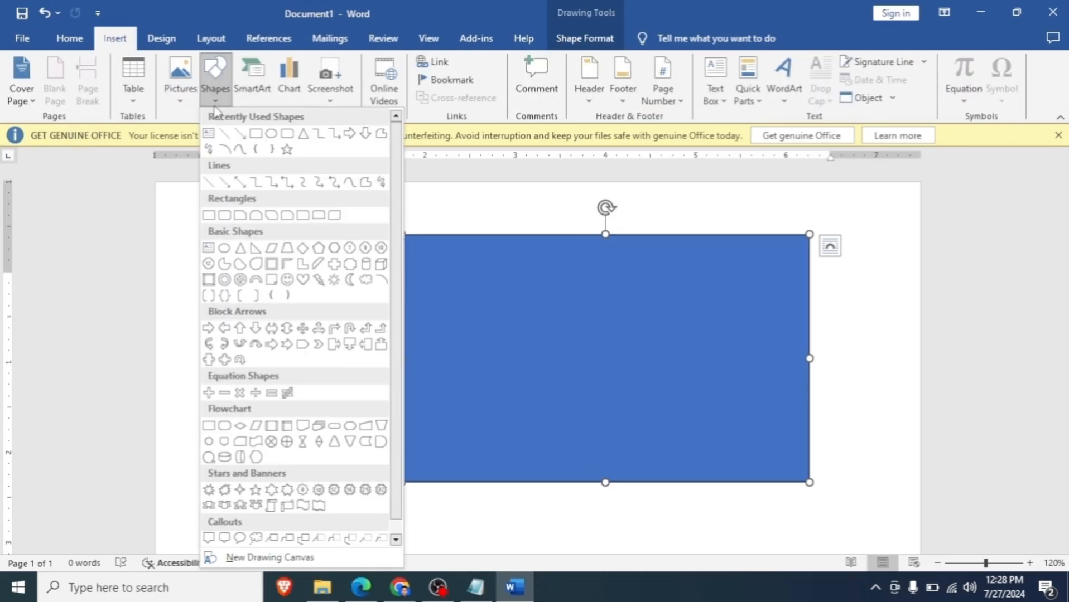
pyautogui.click(272, 132)
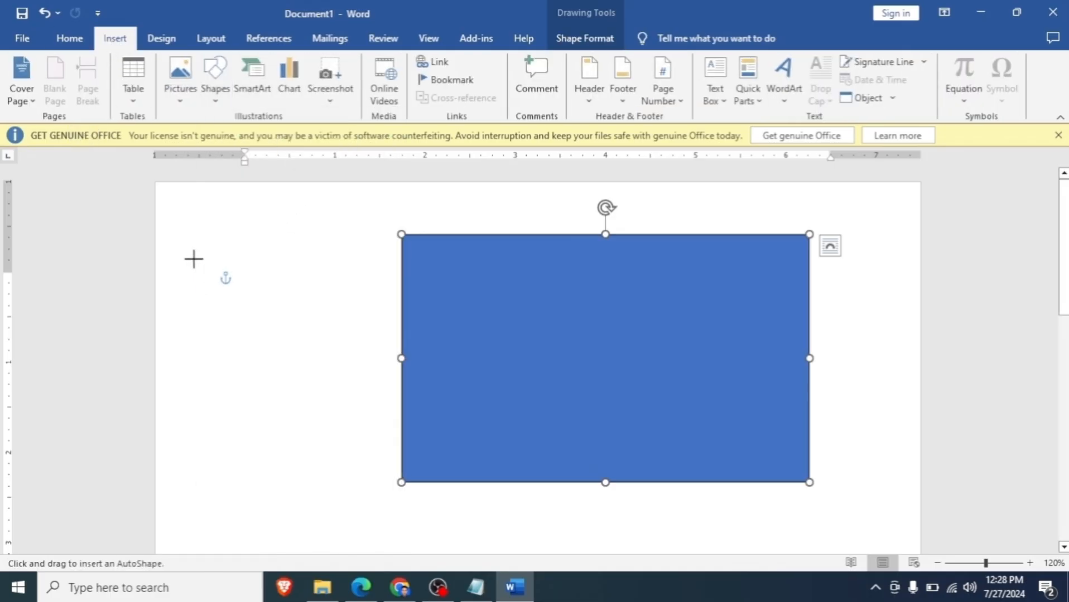
pyautogui.moveTo(196, 257); pyautogui.dragTo(366, 427)
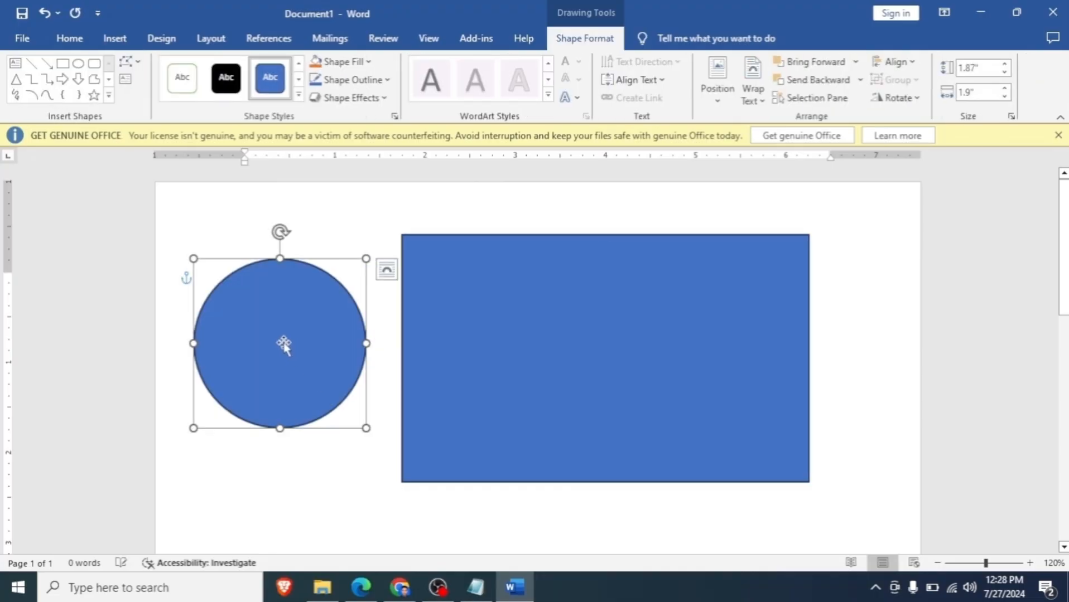
pyautogui.moveTo(283, 346); pyautogui.dragTo(618, 353)
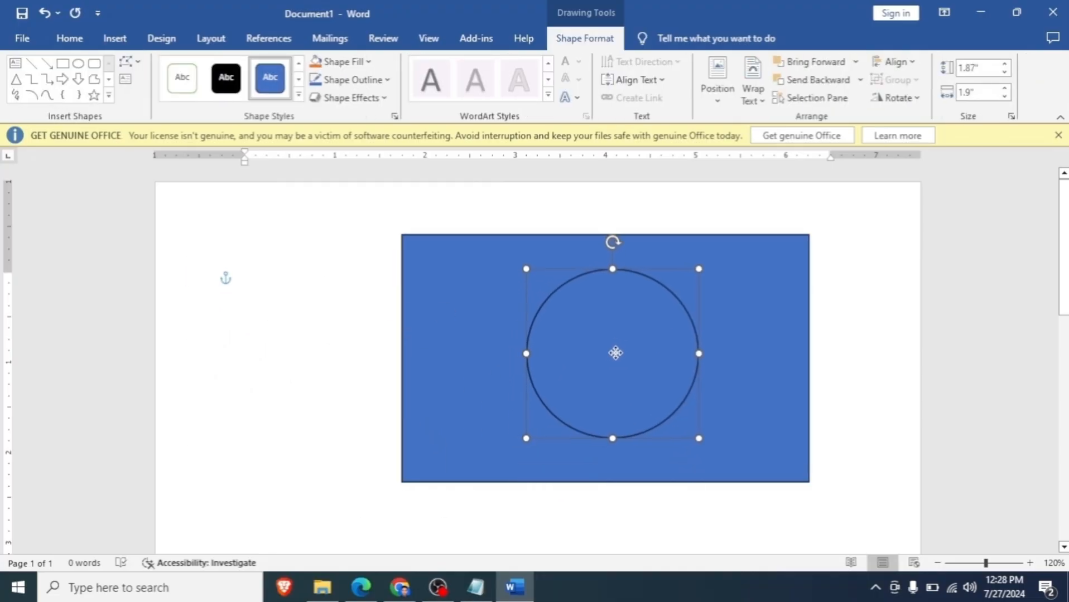
# - Fill the rectangle with the standard green colour
pyautogui.click(790, 294)
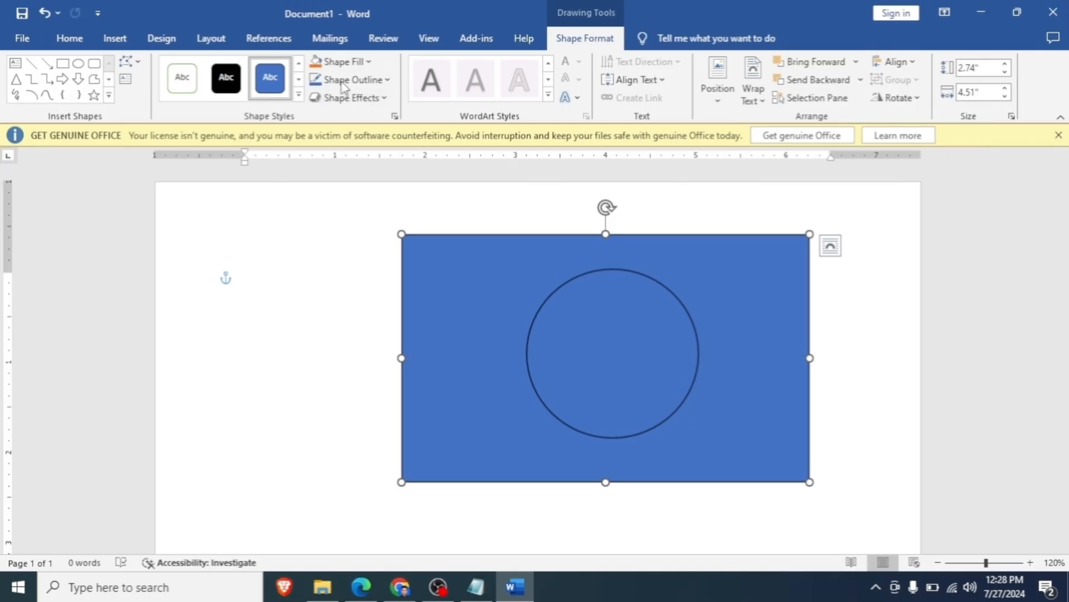
pyautogui.click(354, 65)
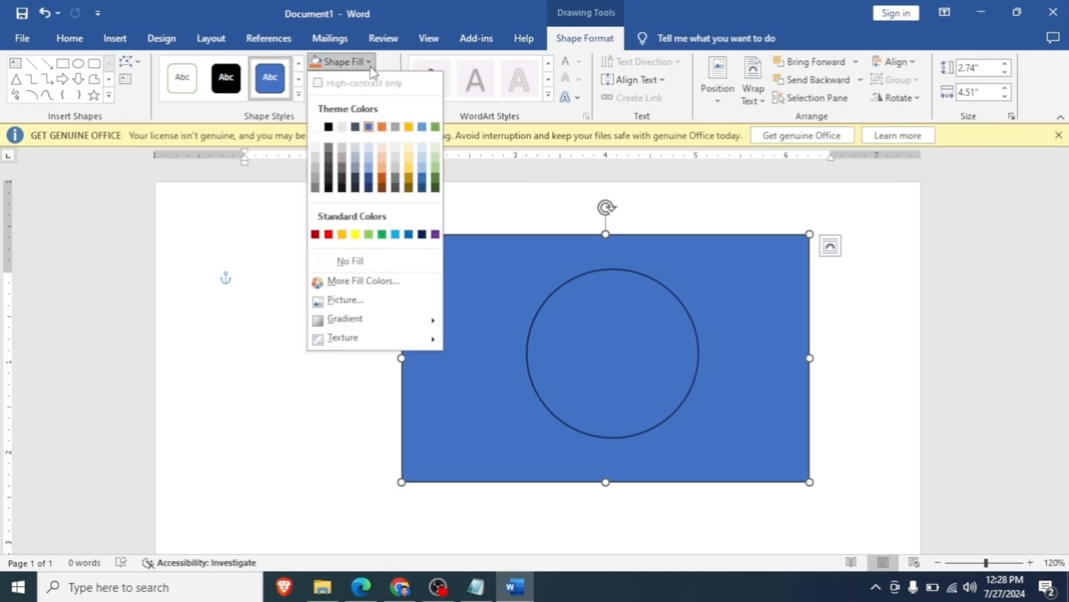
pyautogui.click(360, 60)
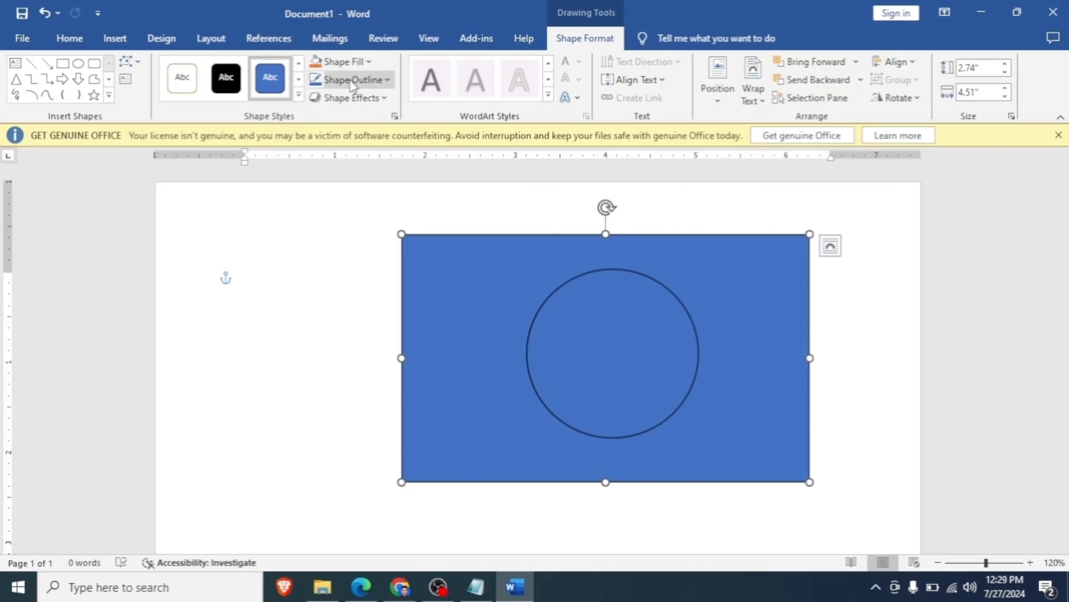
pyautogui.click(352, 61)
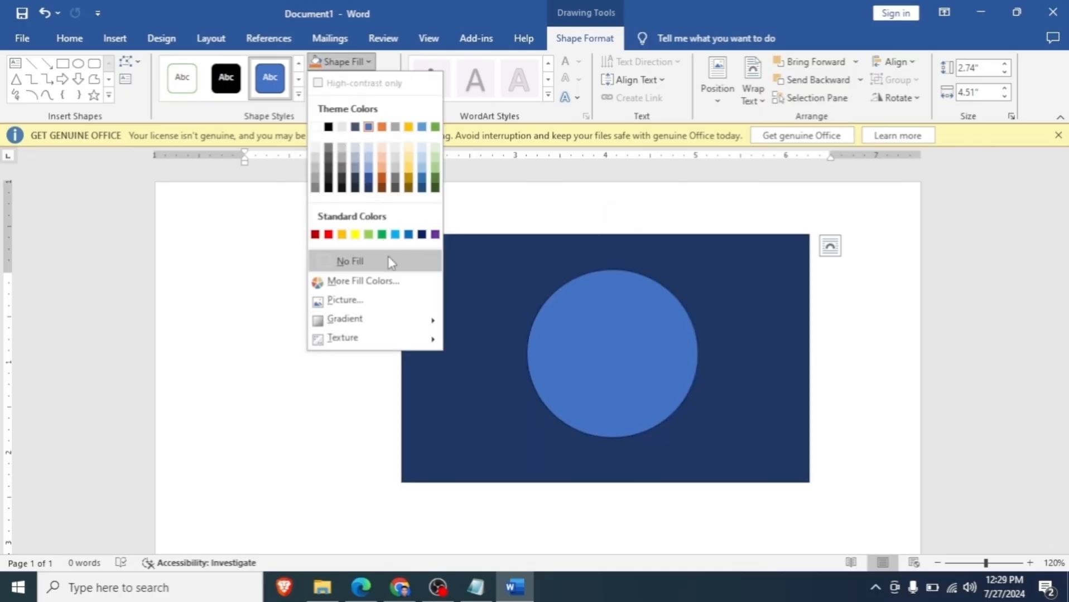
pyautogui.click(378, 235)
# - Fill the circle with standard red and shrink it to about 1.7" high by 1.77" wide
pyautogui.click(616, 358)
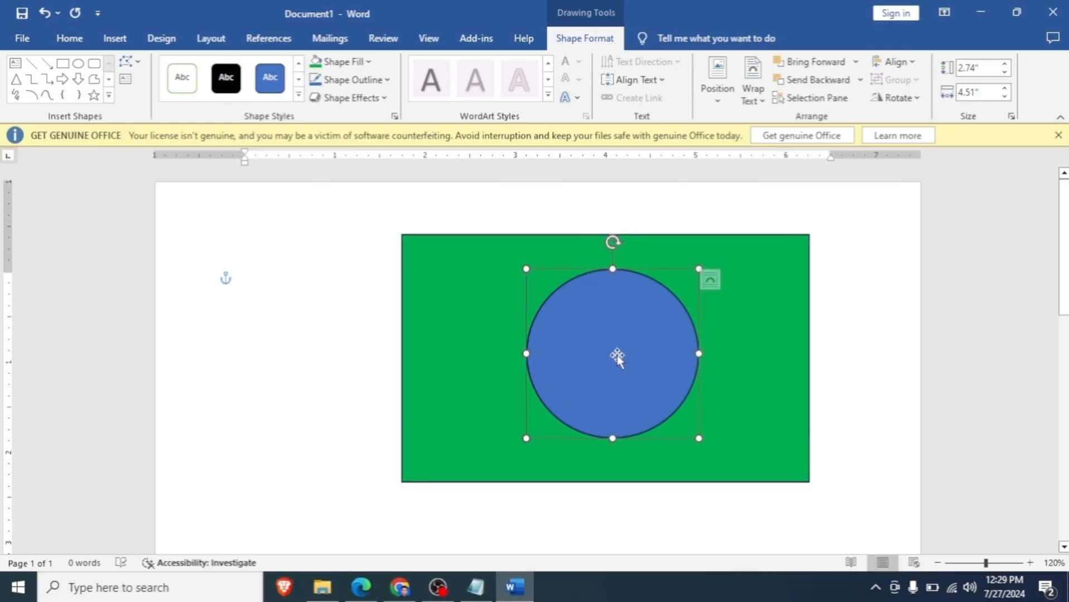
pyautogui.click(352, 62)
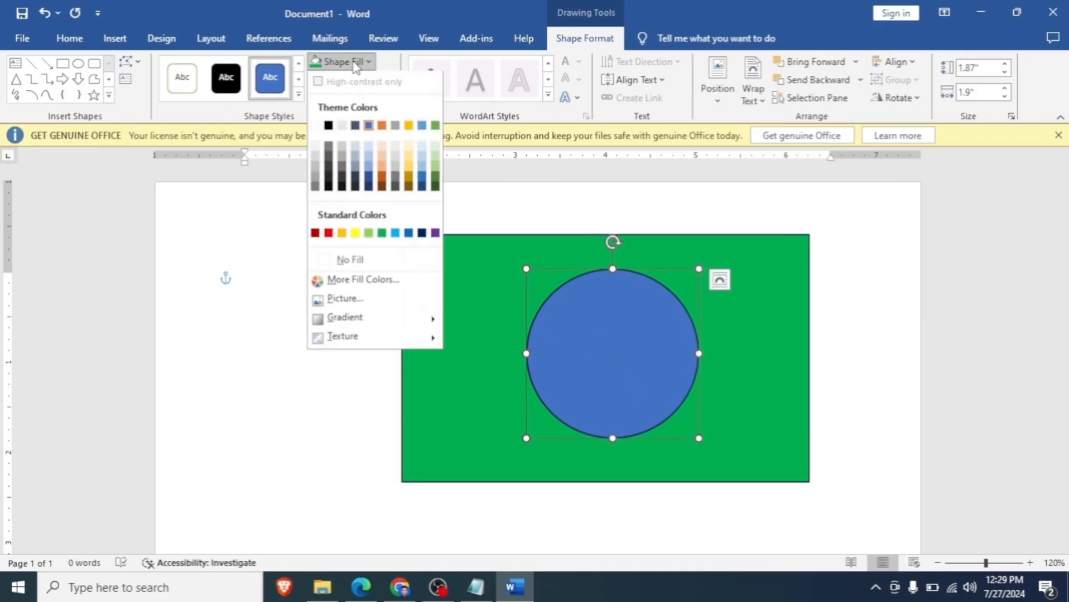
pyautogui.click(328, 235)
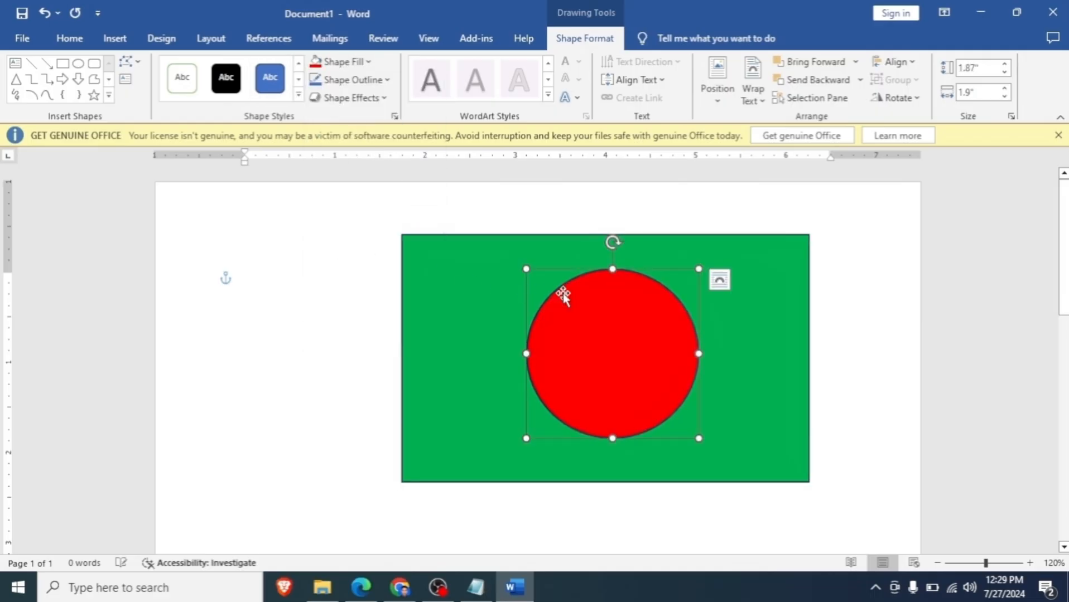
pyautogui.moveTo(699, 269); pyautogui.dragTo(686, 284)
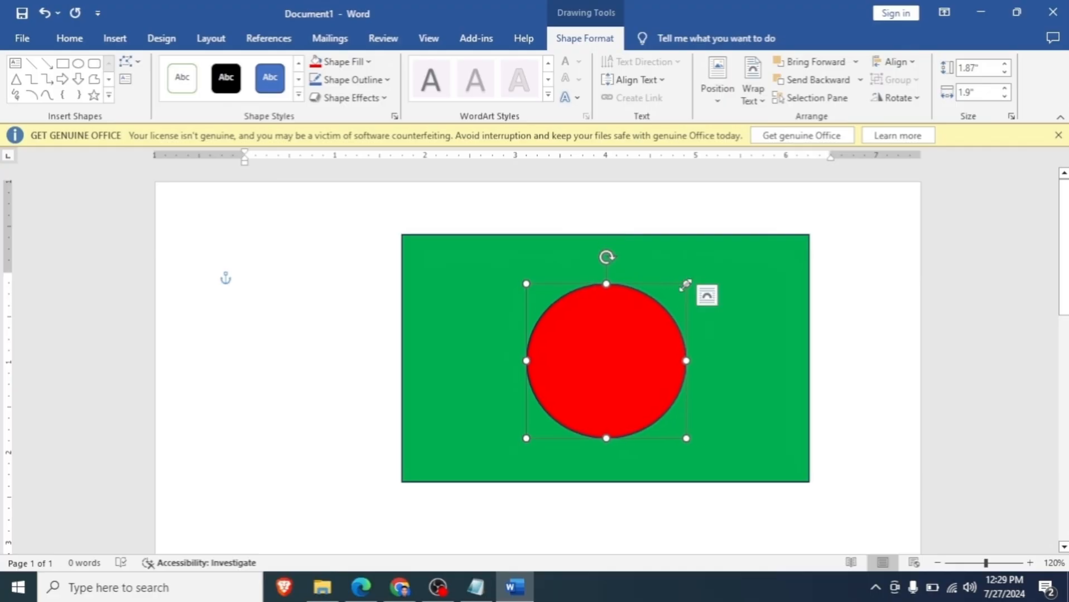
# - Set the red circle's shape outline to No Outline
pyautogui.scroll(16, 658, 320)
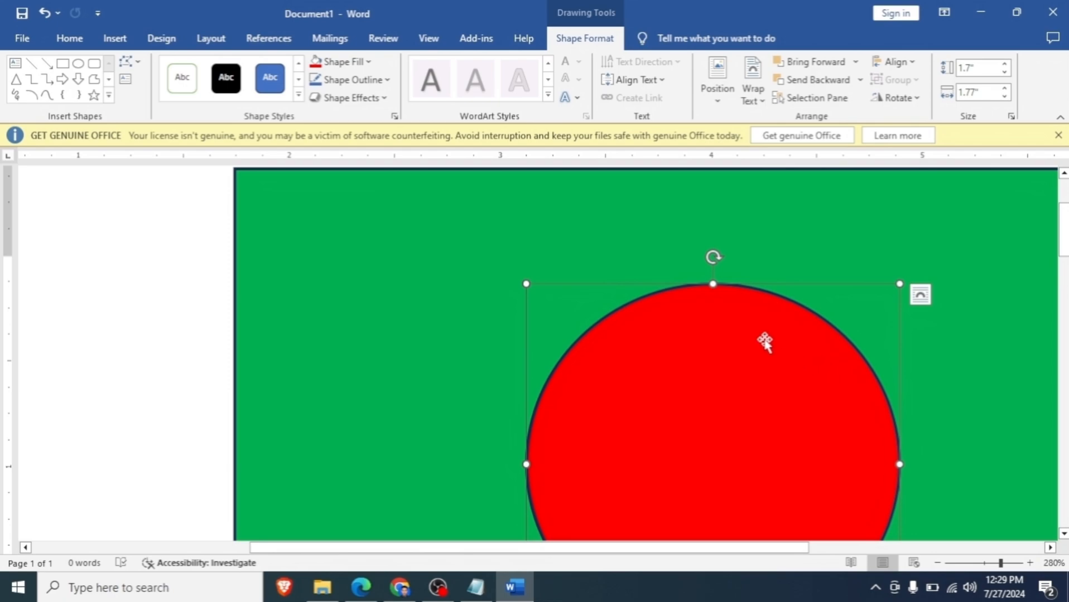
pyautogui.scroll(-2, 747, 343)
pyautogui.scroll(1, 696, 252)
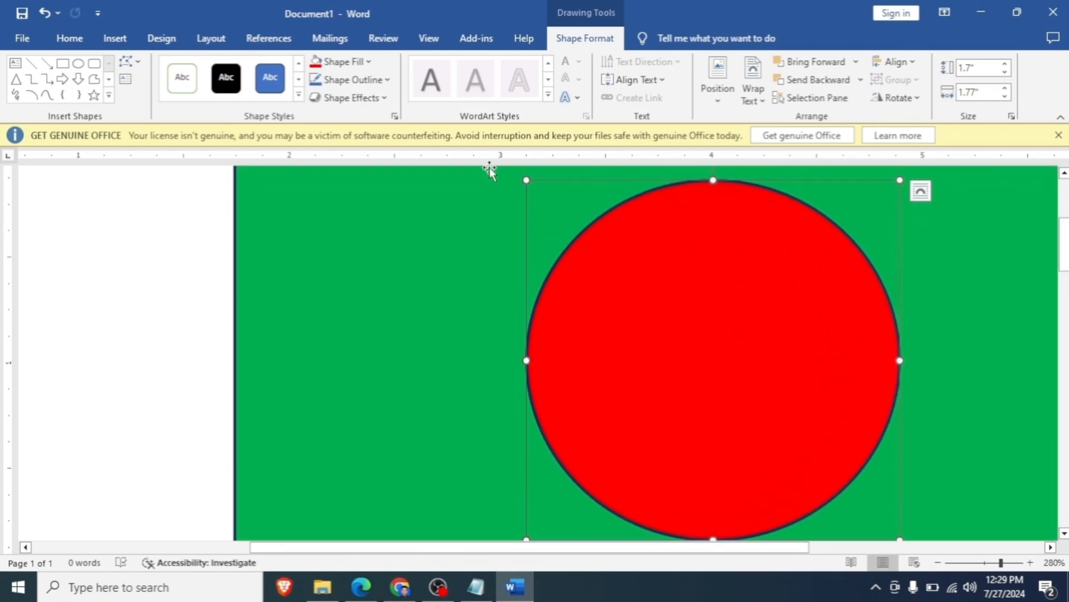
pyautogui.click(374, 89)
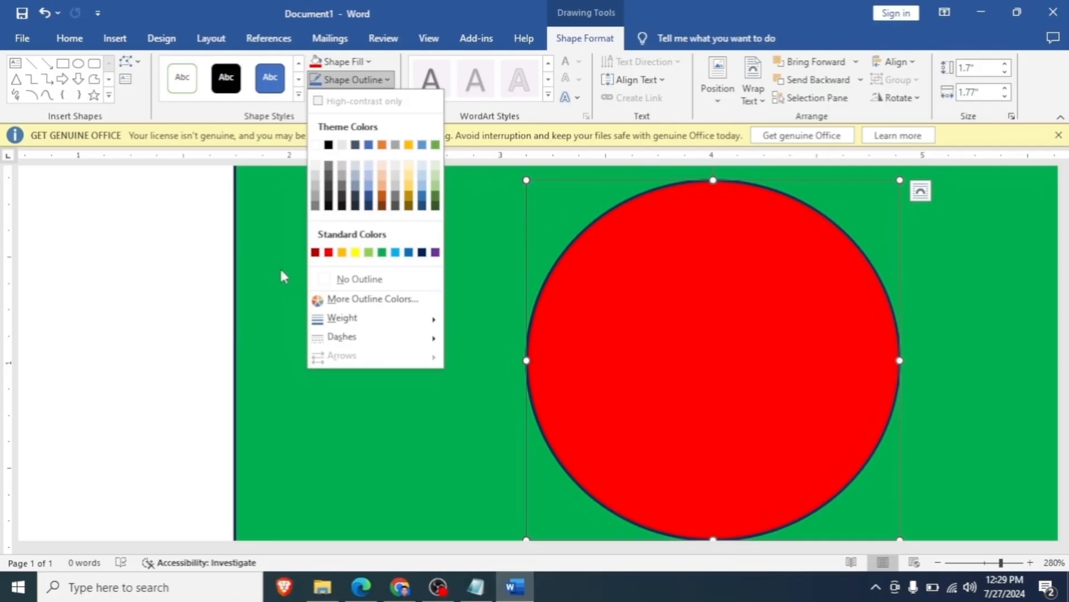
pyautogui.click(352, 278)
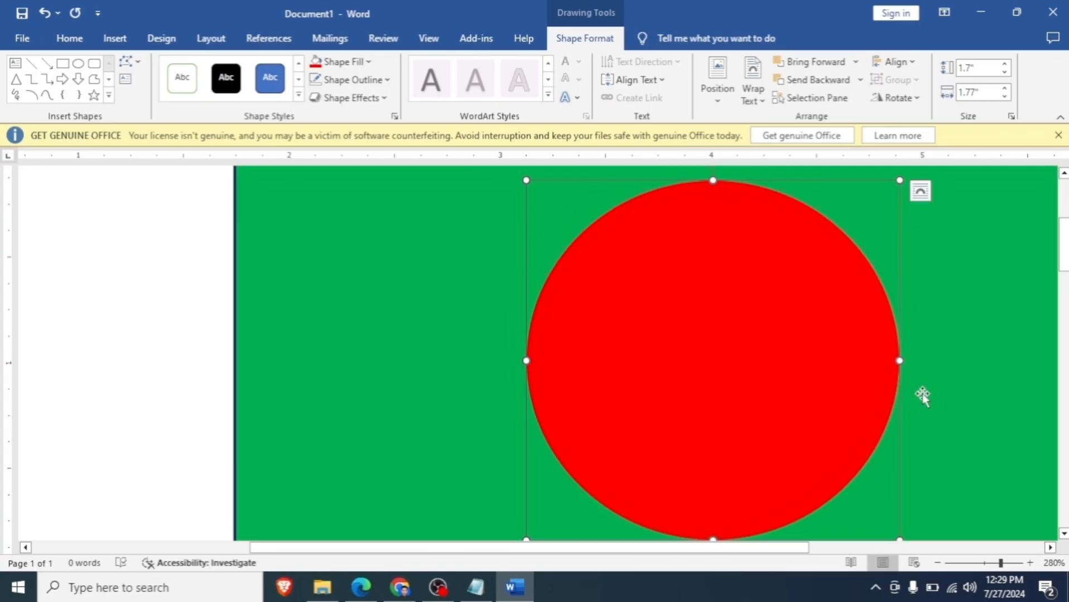
# - Give the red circle a dark orange outline with a 6 pt weight
pyautogui.click(357, 80)
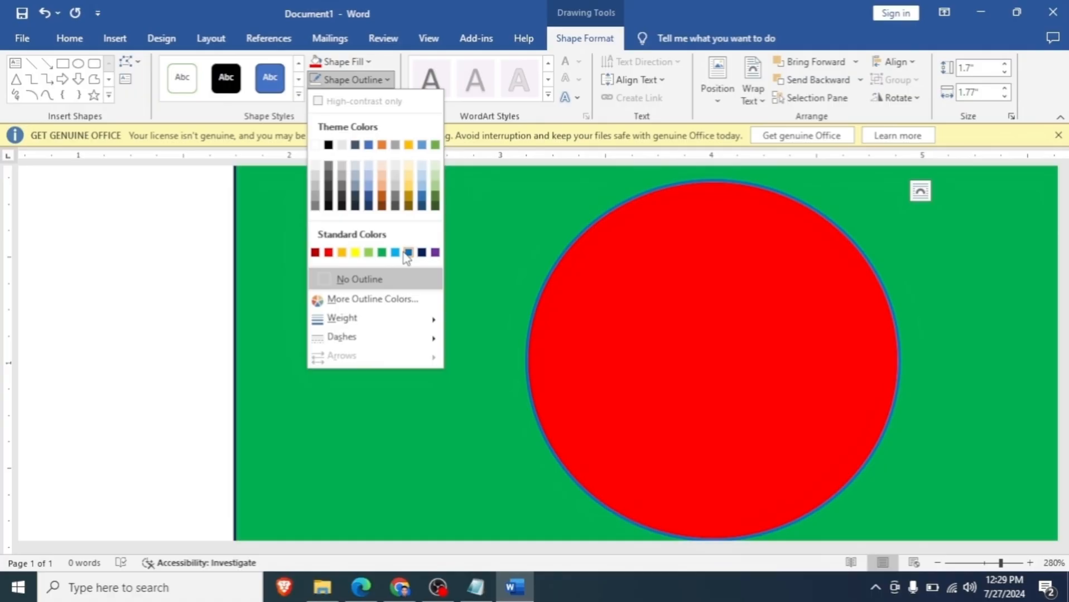
pyautogui.click(381, 196)
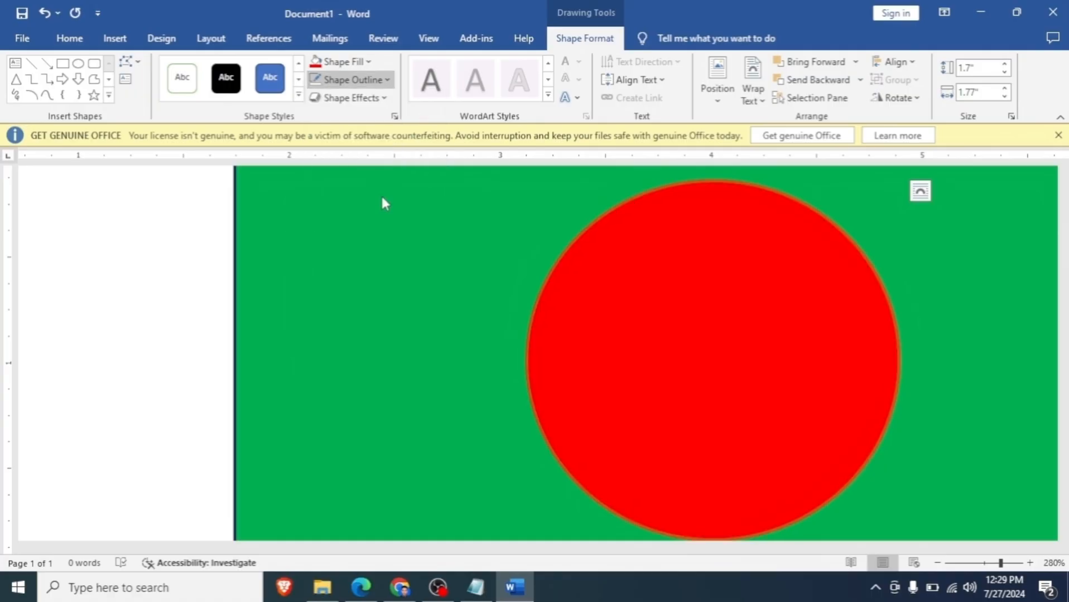
pyautogui.click(365, 78)
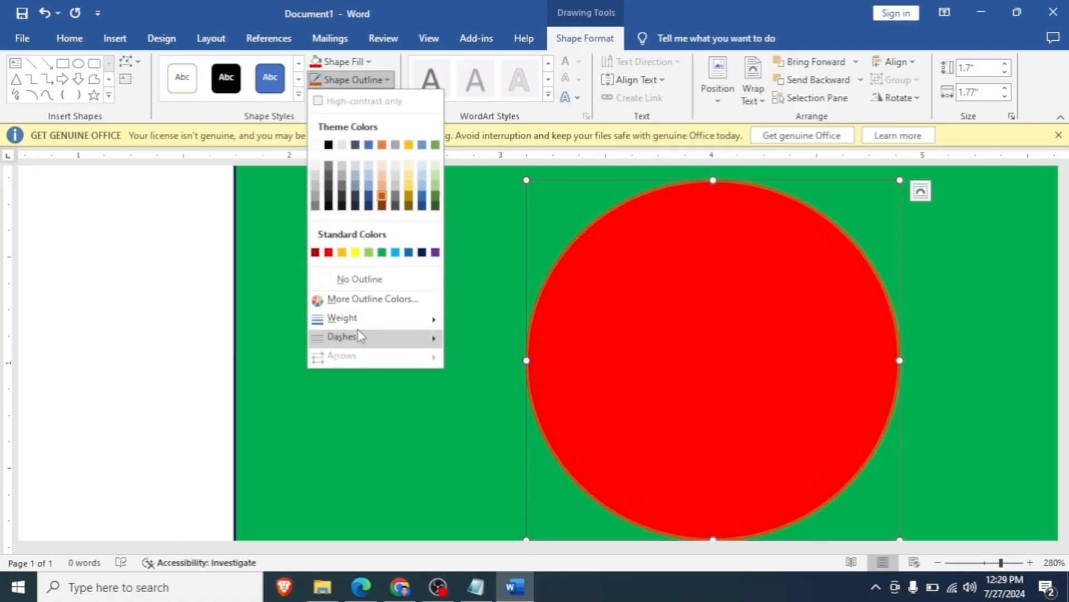
pyautogui.moveTo(352, 325)
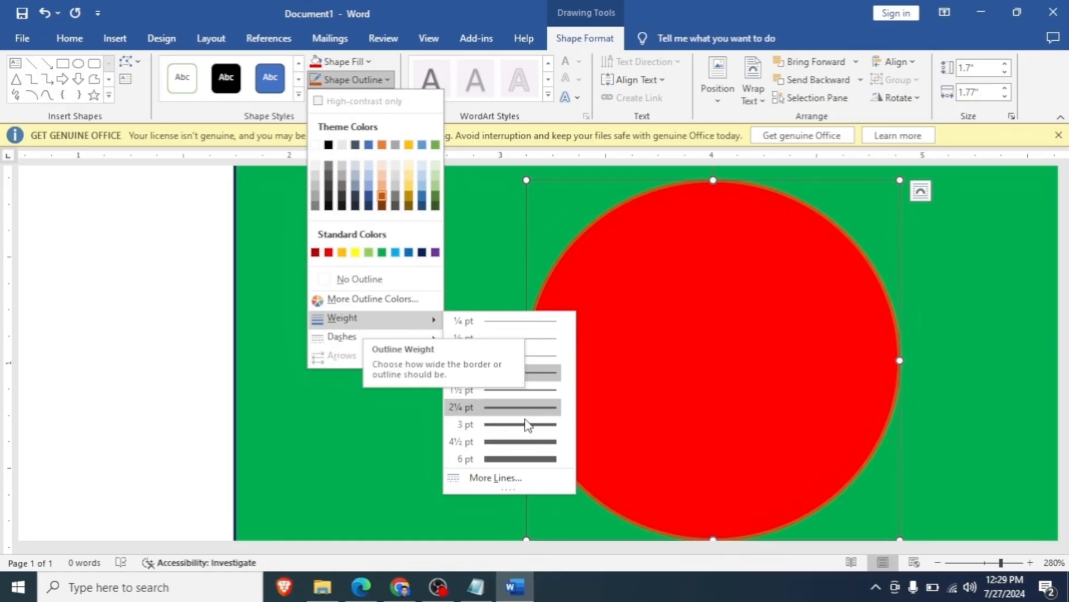
pyautogui.click(526, 460)
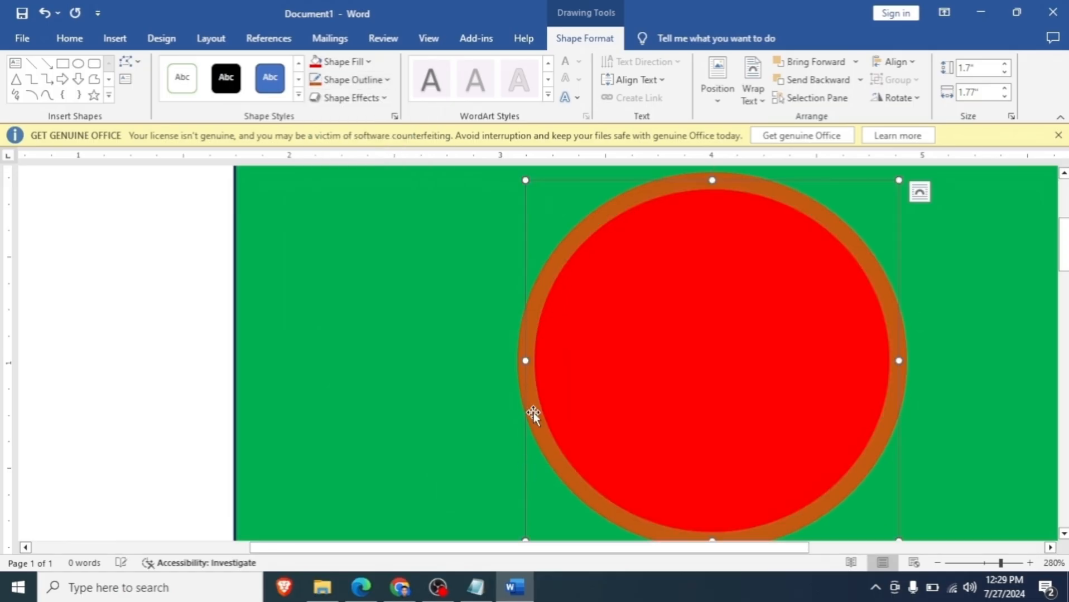
# - Remove the outline from the red circle
pyautogui.click(348, 98)
pyautogui.click(351, 79)
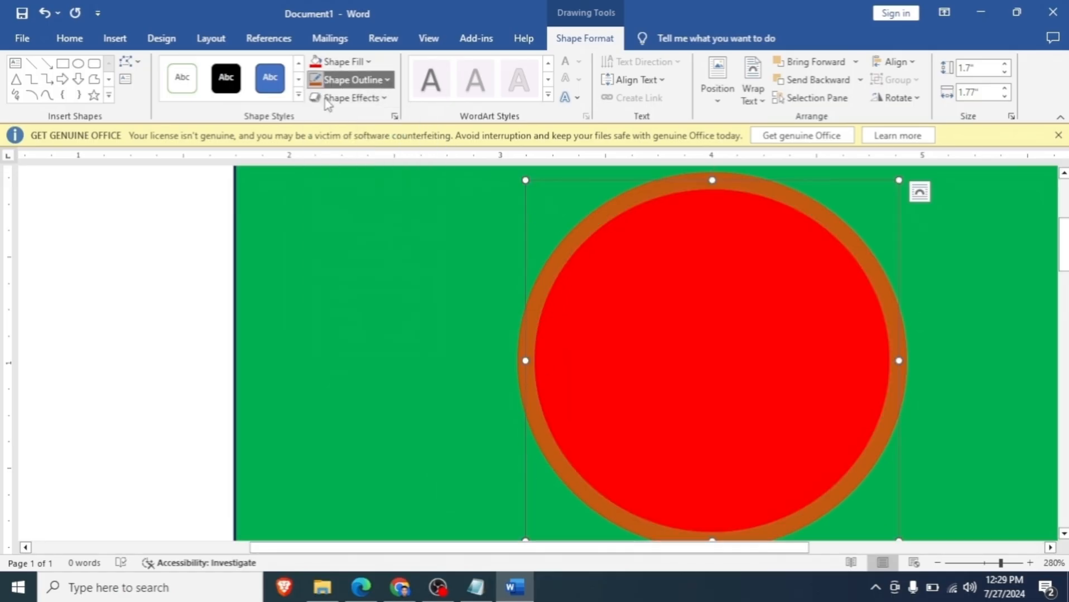
pyautogui.click(341, 279)
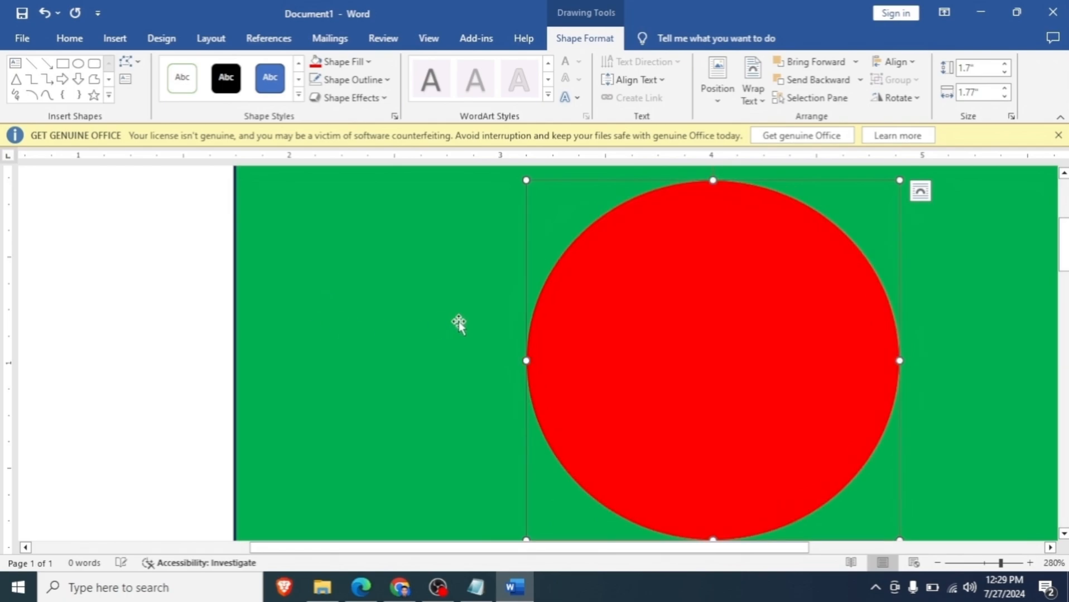
# - Set the green rectangle's shape outline to No Outline
pyautogui.scroll(-8, 461, 321)
pyautogui.scroll(-13, 459, 331)
pyautogui.scroll(3, 529, 319)
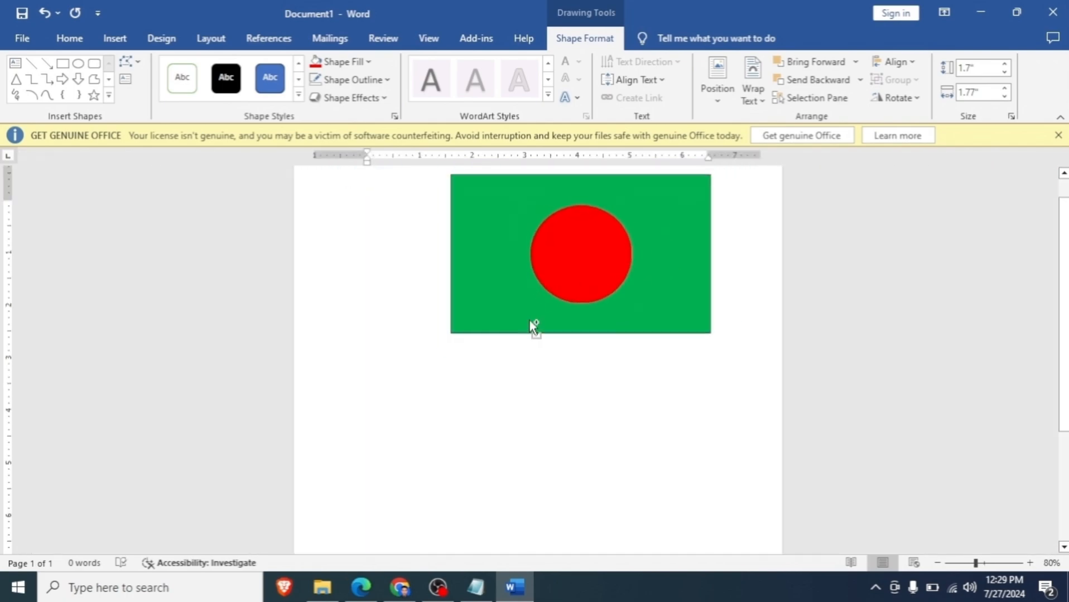
pyautogui.click(531, 318)
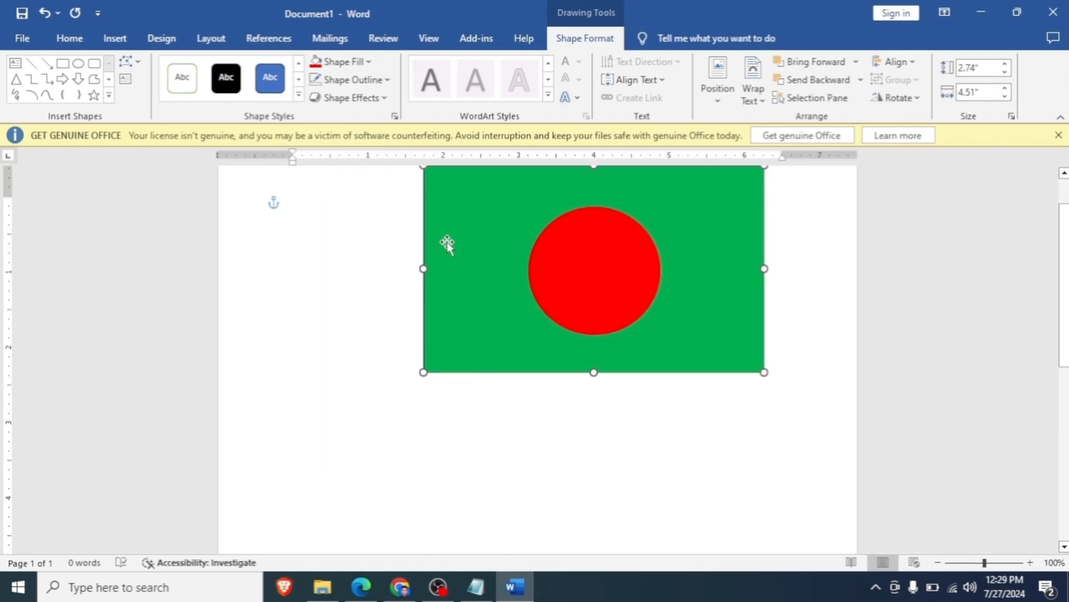
pyautogui.click(387, 81)
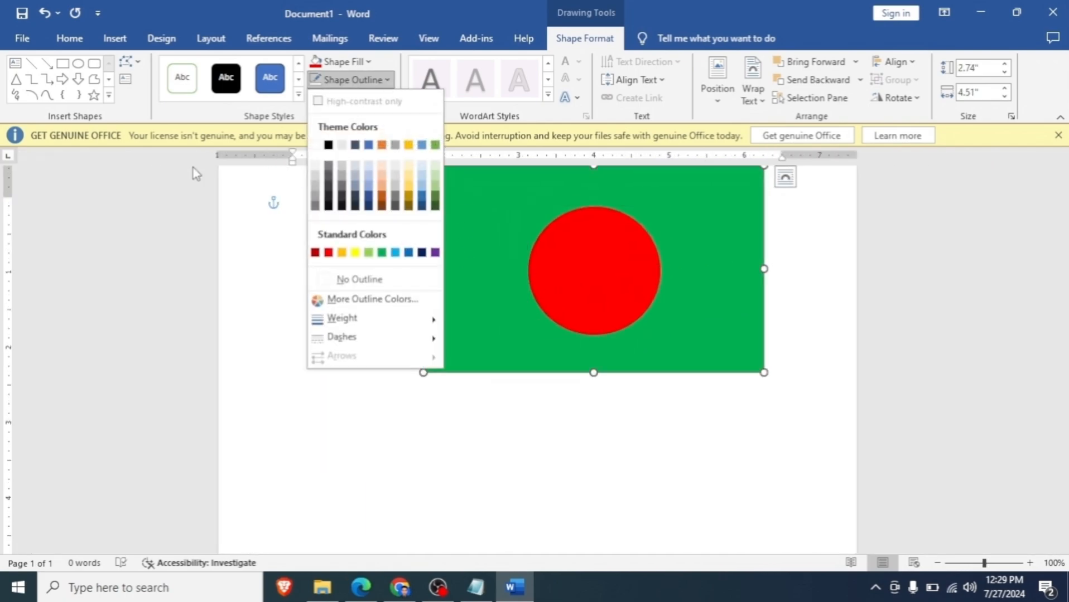
pyautogui.click(375, 281)
# - Move the red circle off the green rectangle to its left, and shift the rectangle slightly left and down
pyautogui.scroll(2, 602, 331)
pyautogui.moveTo(602, 331); pyautogui.dragTo(362, 363)
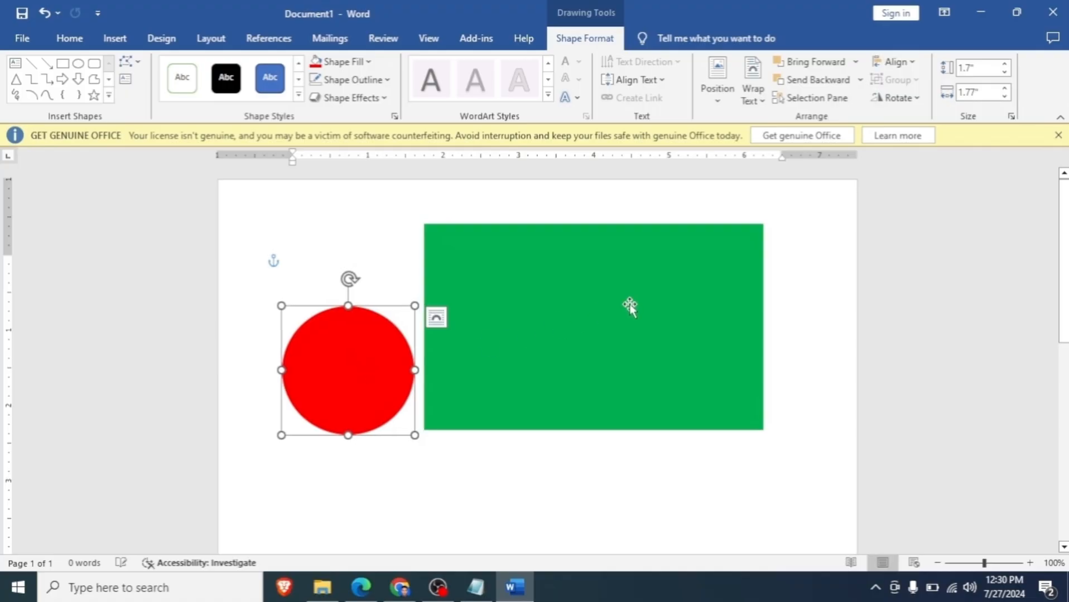
pyautogui.click(625, 342)
pyautogui.moveTo(625, 342); pyautogui.dragTo(594, 351)
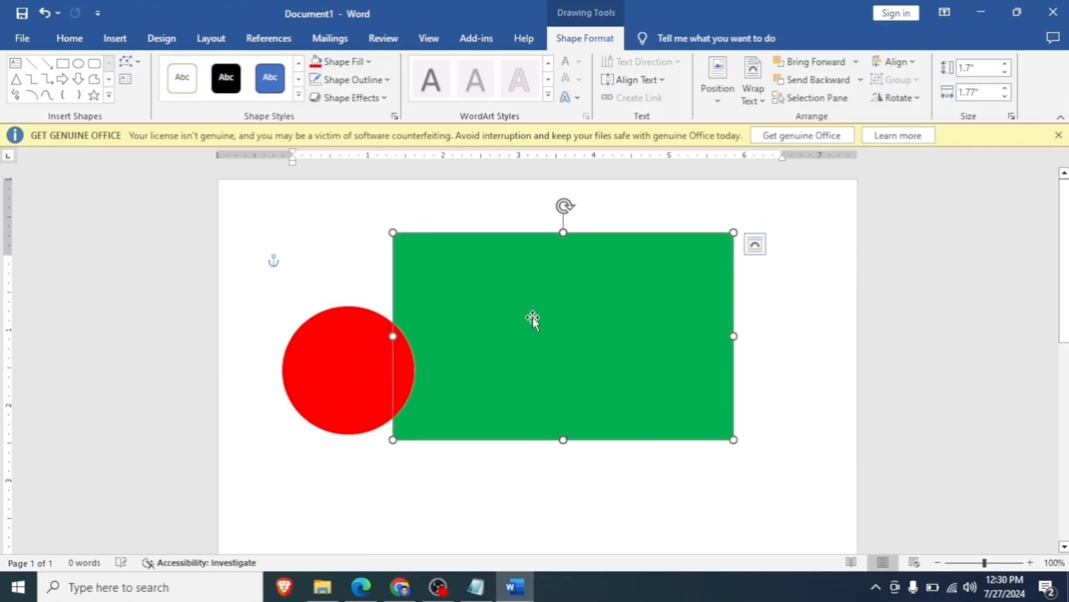
# - Place the red circle back on the green rectangle and adjust its position near the centre
pyautogui.moveTo(354, 362); pyautogui.dragTo(565, 331)
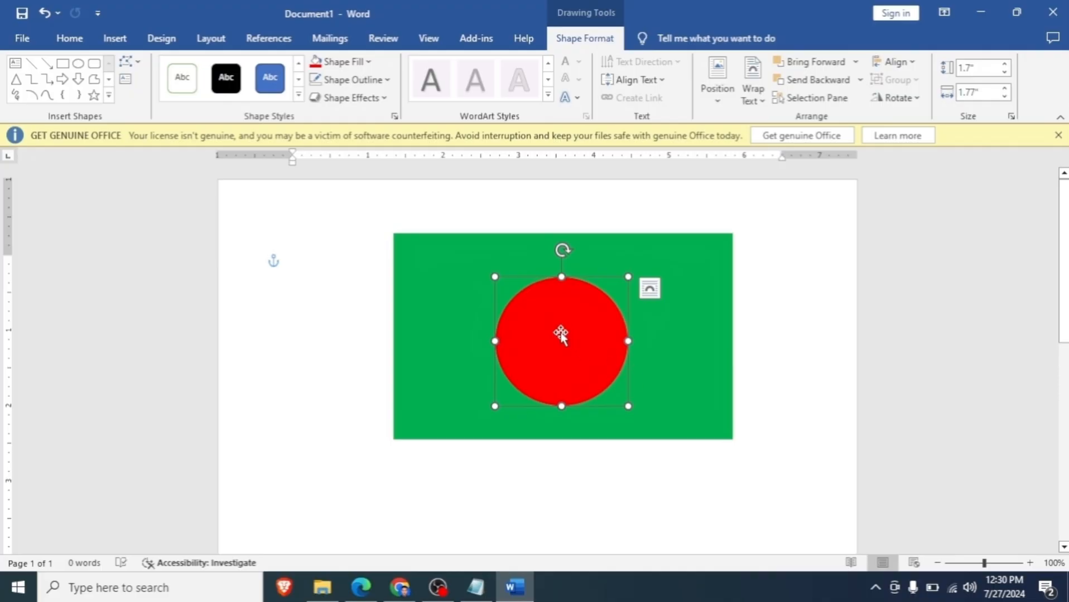
pyautogui.moveTo(561, 334)
pyautogui.mouseDown()
pyautogui.moveTo(706, 429)
pyautogui.moveTo(725, 455)
pyautogui.moveTo(555, 321)
pyautogui.mouseUp()
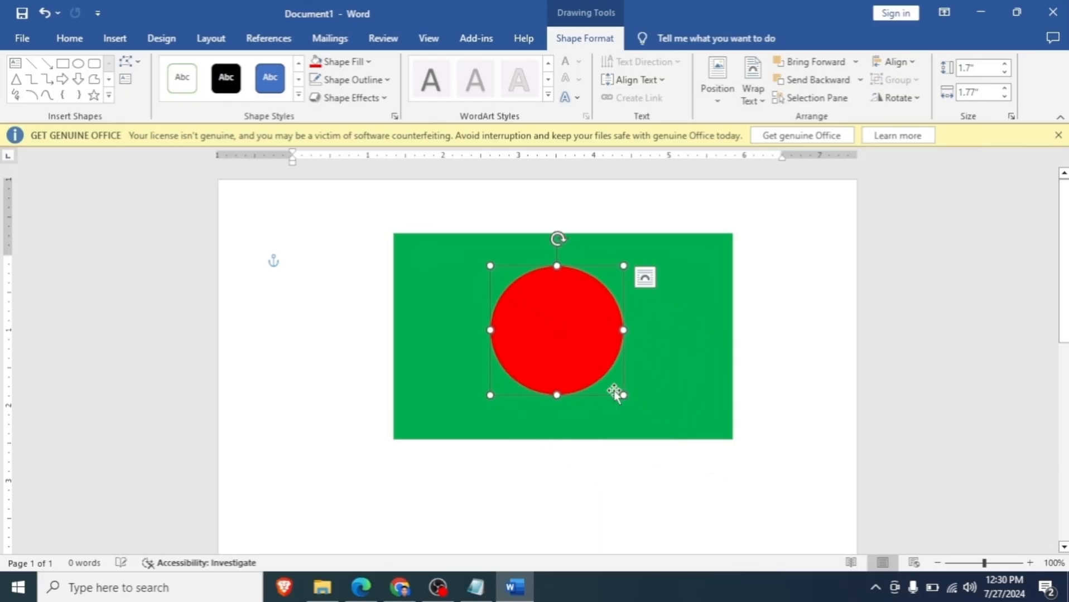
pyautogui.click(699, 254)
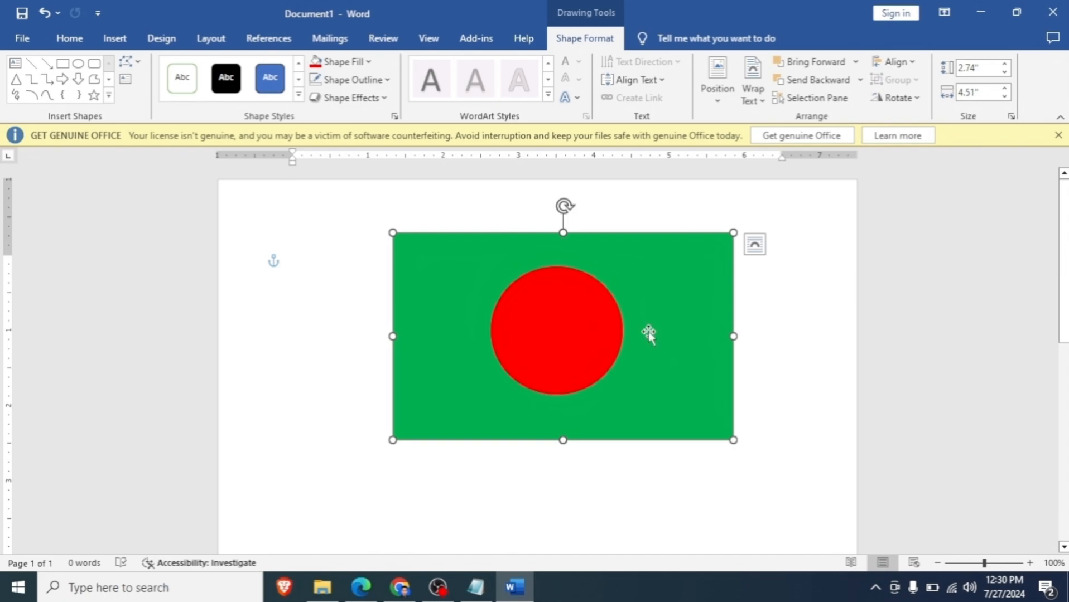
pyautogui.moveTo(590, 334); pyautogui.dragTo(599, 334)
pyautogui.click(689, 288)
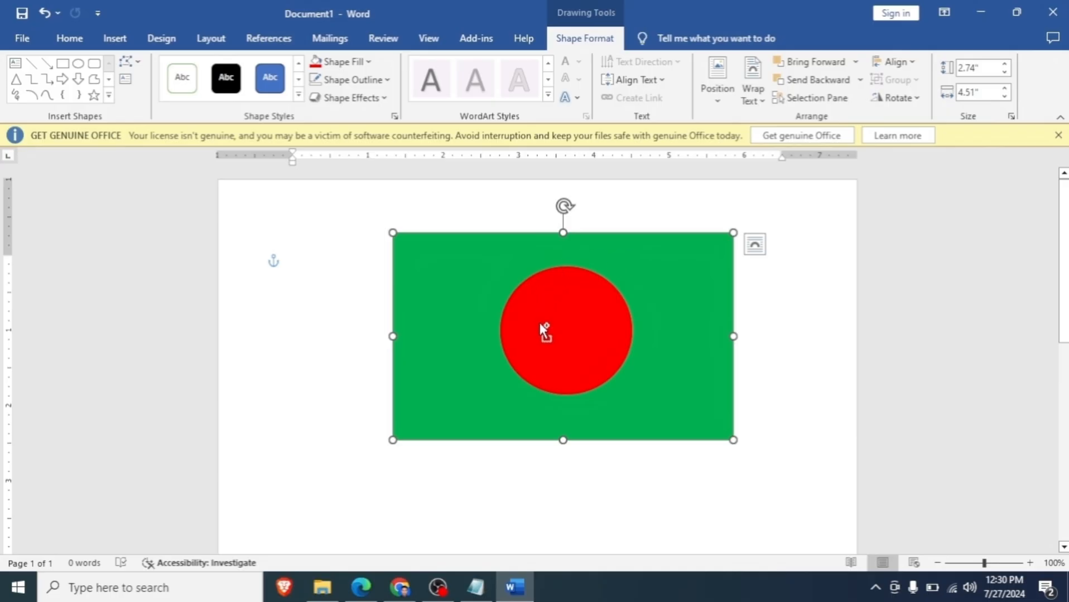
# - Select the red circle and the green rectangle together and group them
pyautogui.keyDown('shift'); pyautogui.click(570, 317); pyautogui.keyUp('shift')
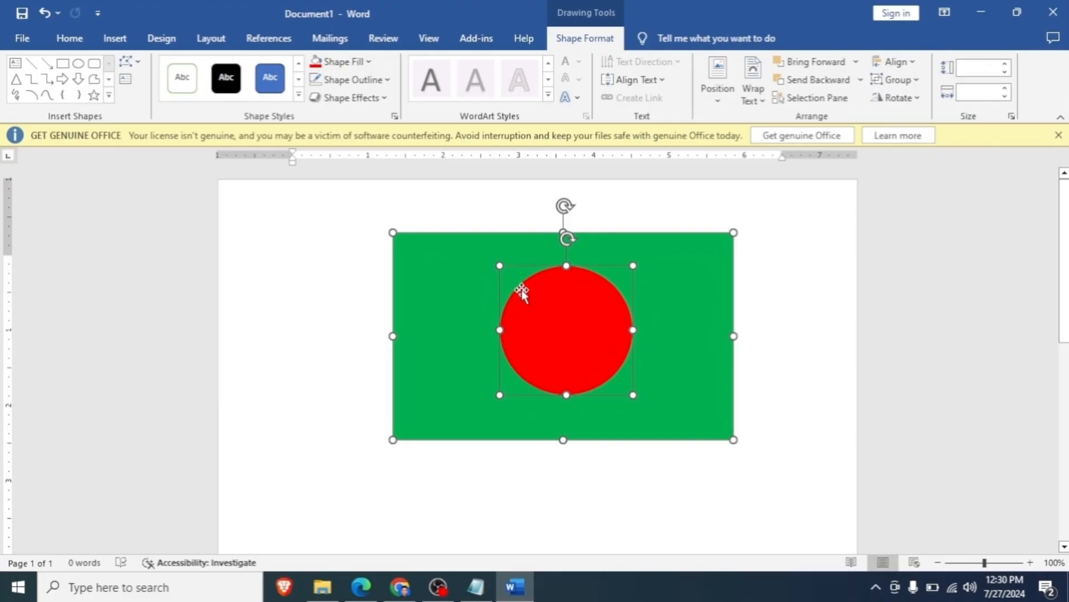
pyautogui.click(823, 300)
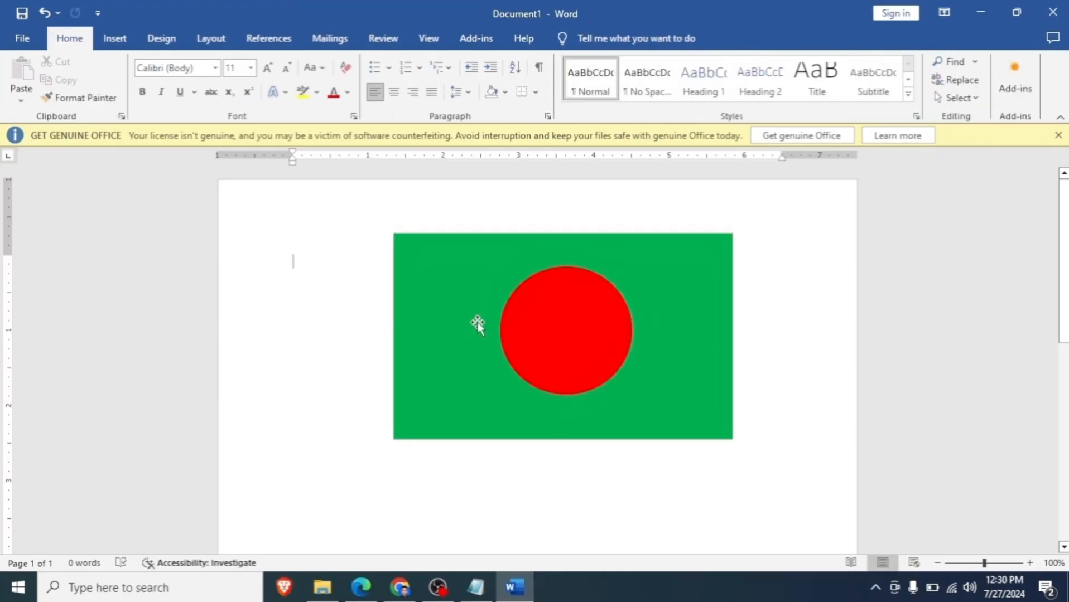
pyautogui.click(534, 316)
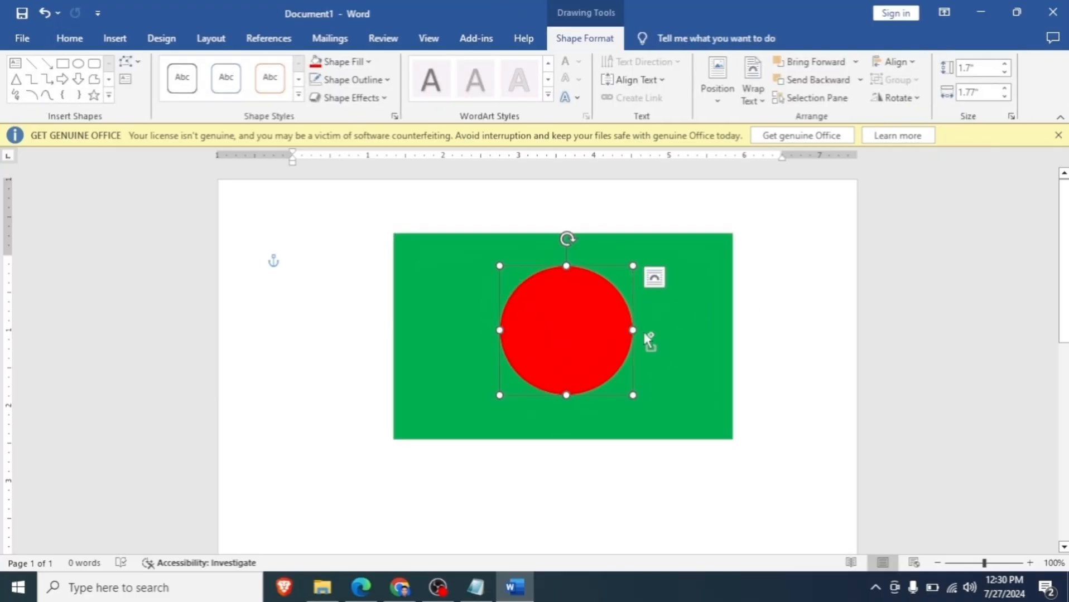
pyautogui.keyDown('shift'); pyautogui.click(697, 290); pyautogui.keyUp('shift')
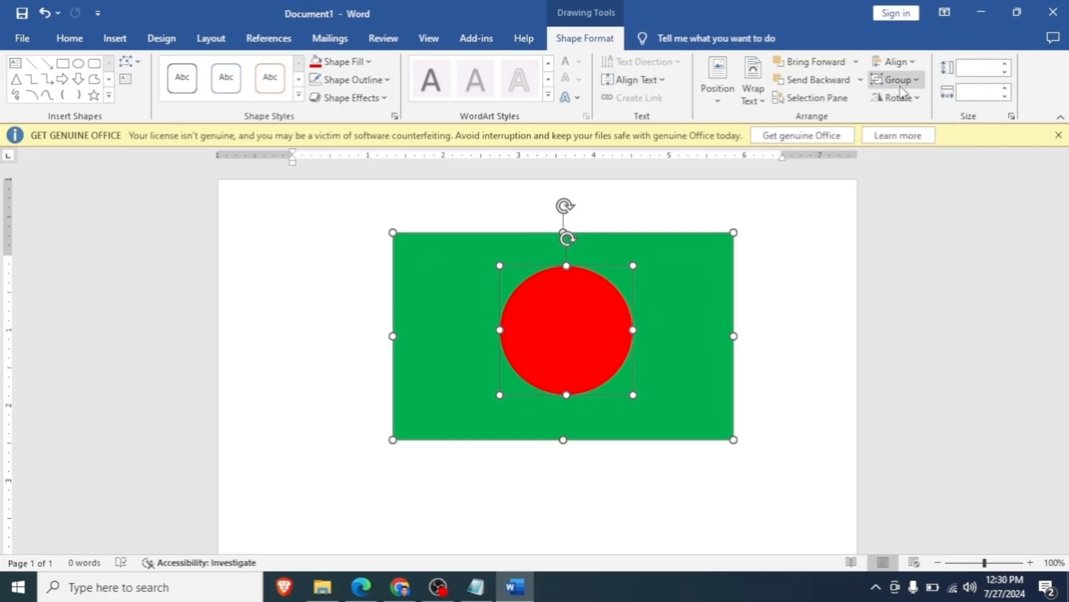
pyautogui.click(900, 84)
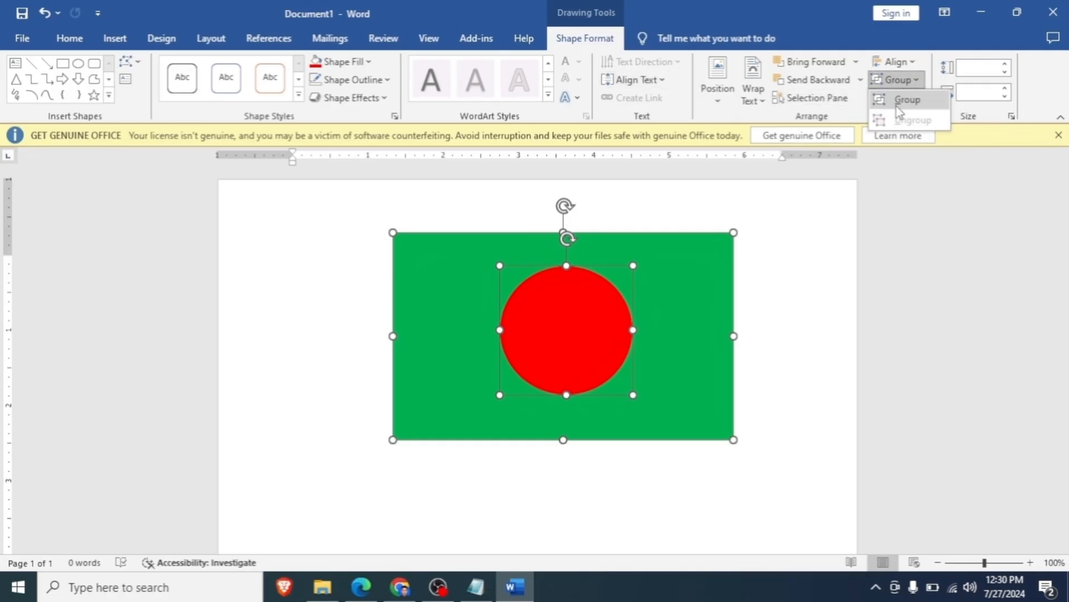
pyautogui.click(906, 100)
# - Move the grouped flag slightly up and left, and shrink it to about 2.41" high by 4.27" wide
pyautogui.click(748, 346)
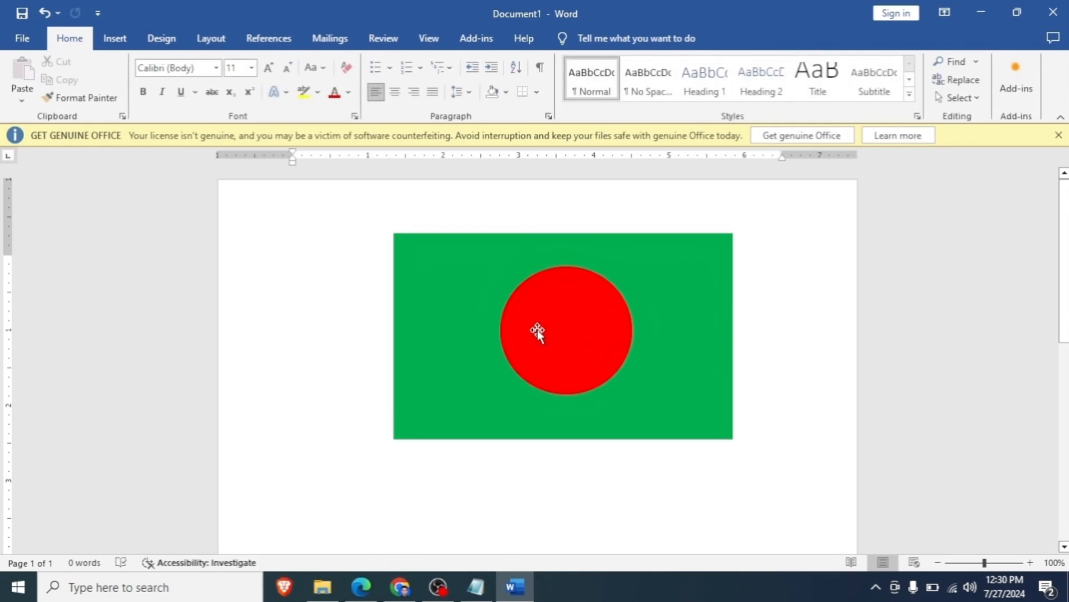
pyautogui.moveTo(558, 317)
pyautogui.mouseDown()
pyautogui.moveTo(544, 345)
pyautogui.moveTo(425, 431)
pyautogui.moveTo(517, 328)
pyautogui.moveTo(567, 343)
pyautogui.moveTo(530, 418)
pyautogui.moveTo(570, 317)
pyautogui.mouseUp()
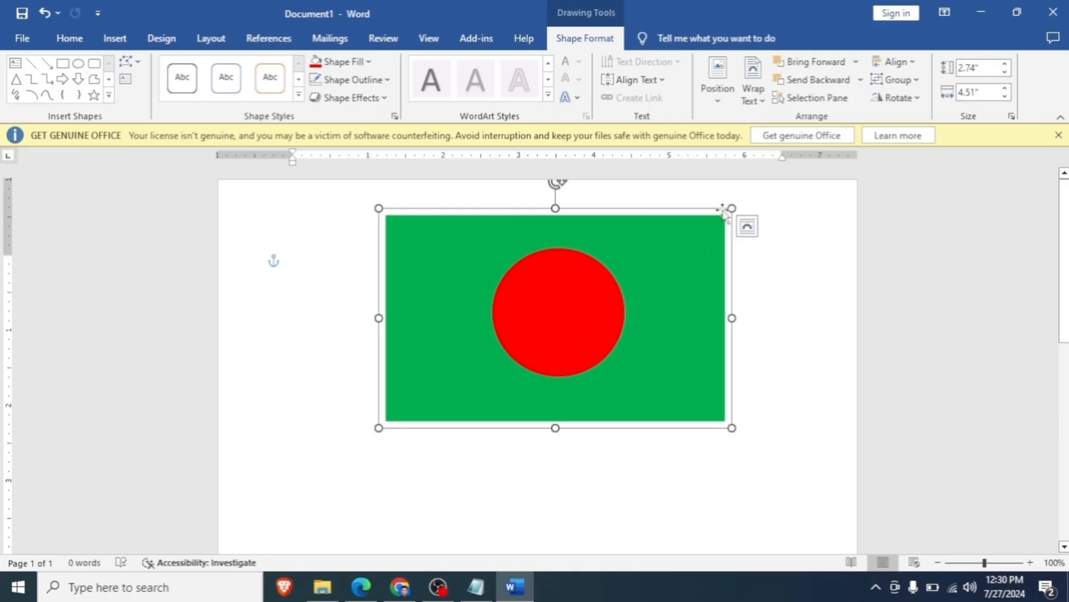
pyautogui.moveTo(729, 210); pyautogui.dragTo(707, 239)
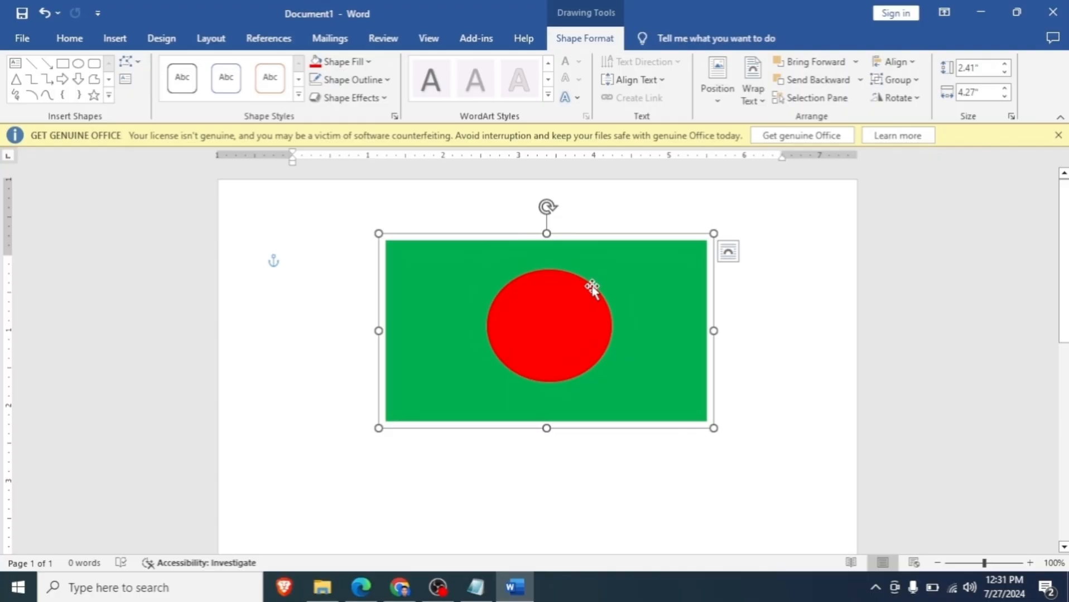
# - Delete the flag group and draw a rectangle about 2.22" high by 2.27" wide near the page's upper left
pyautogui.press('Delete')
pyautogui.click(114, 38)
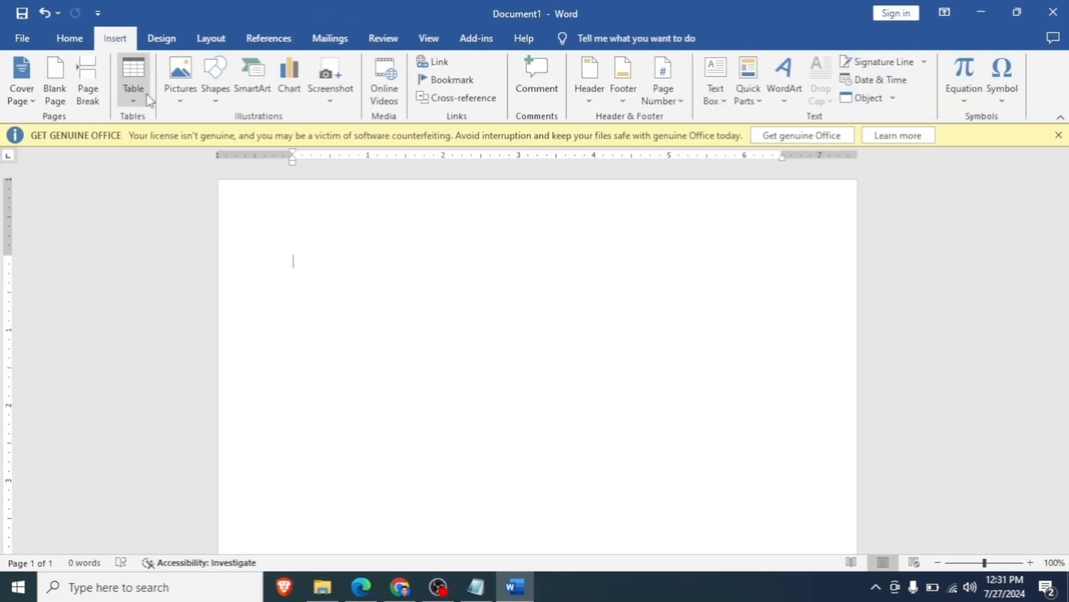
pyautogui.click(215, 90)
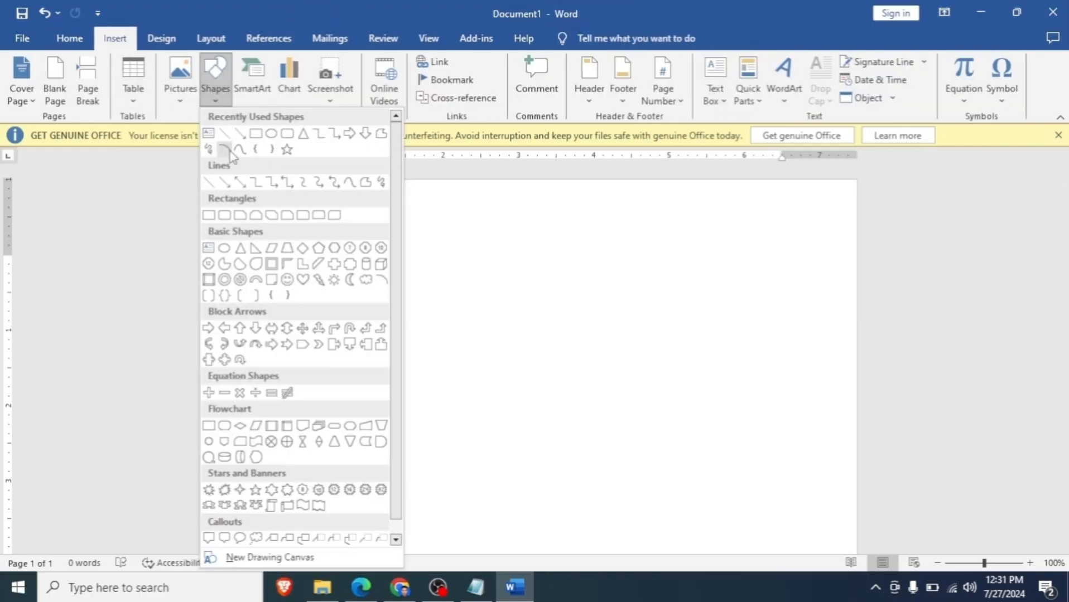
pyautogui.click(257, 141)
pyautogui.moveTo(310, 219)
pyautogui.mouseDown()
pyautogui.moveTo(516, 377)
pyautogui.moveTo(595, 476)
pyautogui.moveTo(591, 491)
pyautogui.moveTo(498, 416)
pyautogui.moveTo(481, 387)
pyautogui.mouseUp()
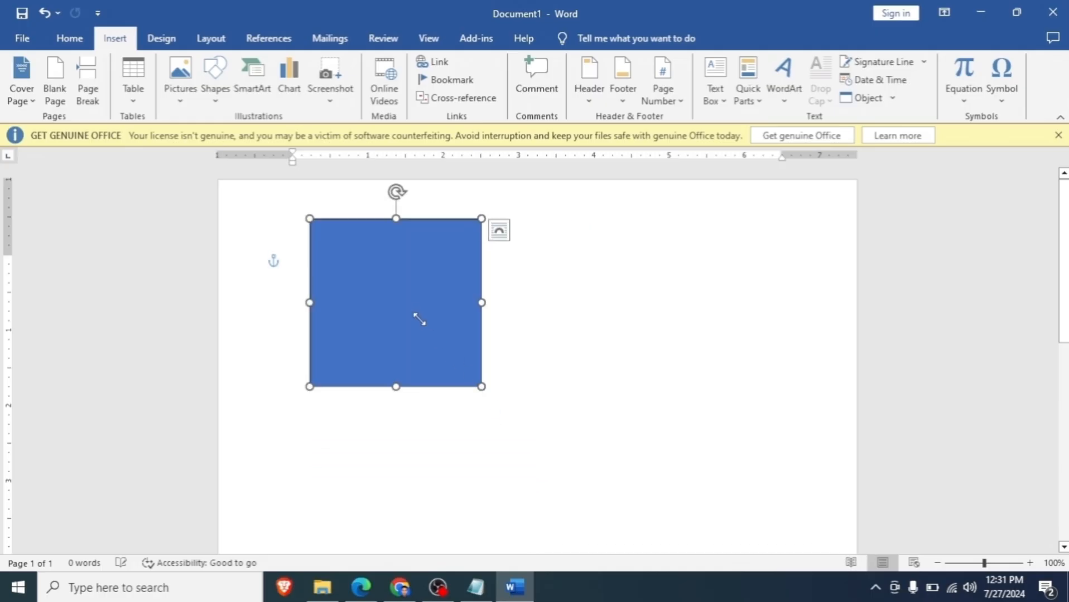
# - Move the blue rectangle to the page's upper right and shrink it to about 2.14" high by 2.01" wide
pyautogui.moveTo(419, 319); pyautogui.dragTo(726, 301)
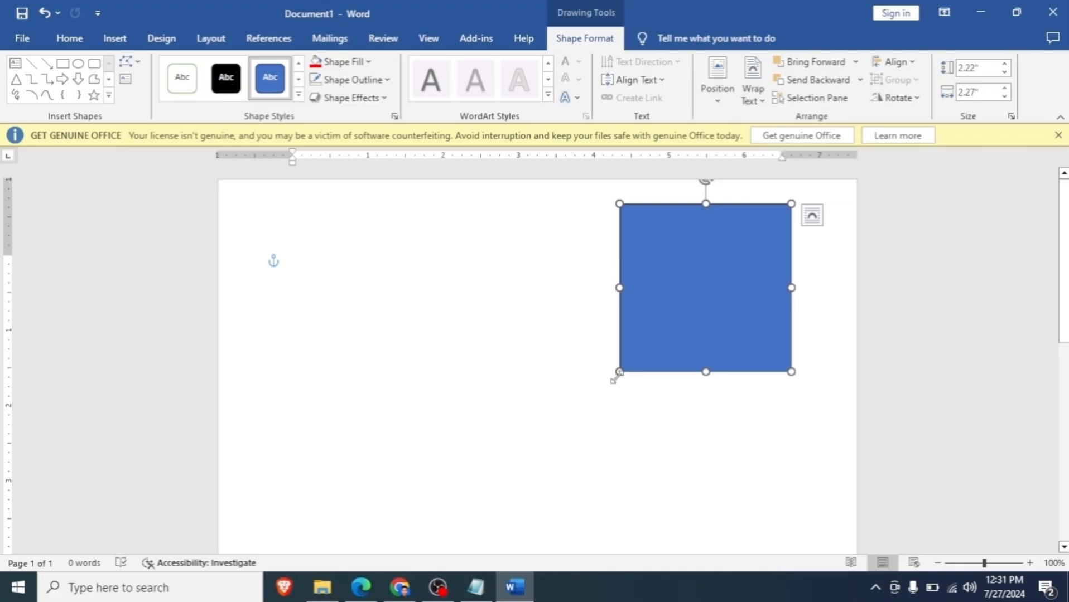
pyautogui.moveTo(616, 378); pyautogui.dragTo(639, 366)
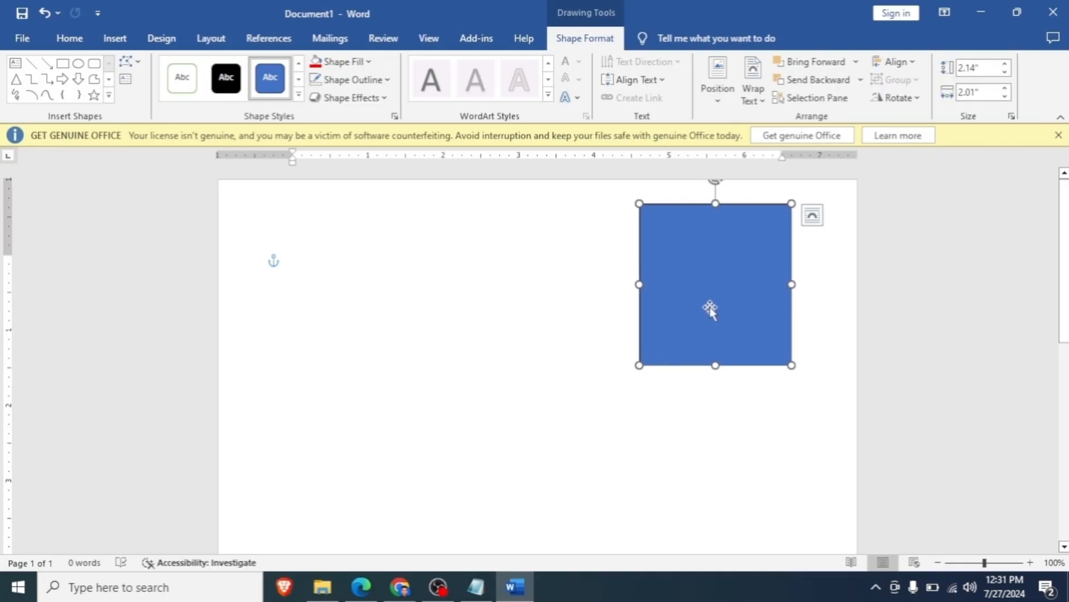
pyautogui.moveTo(710, 309)
pyautogui.mouseDown()
pyautogui.moveTo(711, 358)
pyautogui.moveTo(710, 328)
pyautogui.mouseUp()
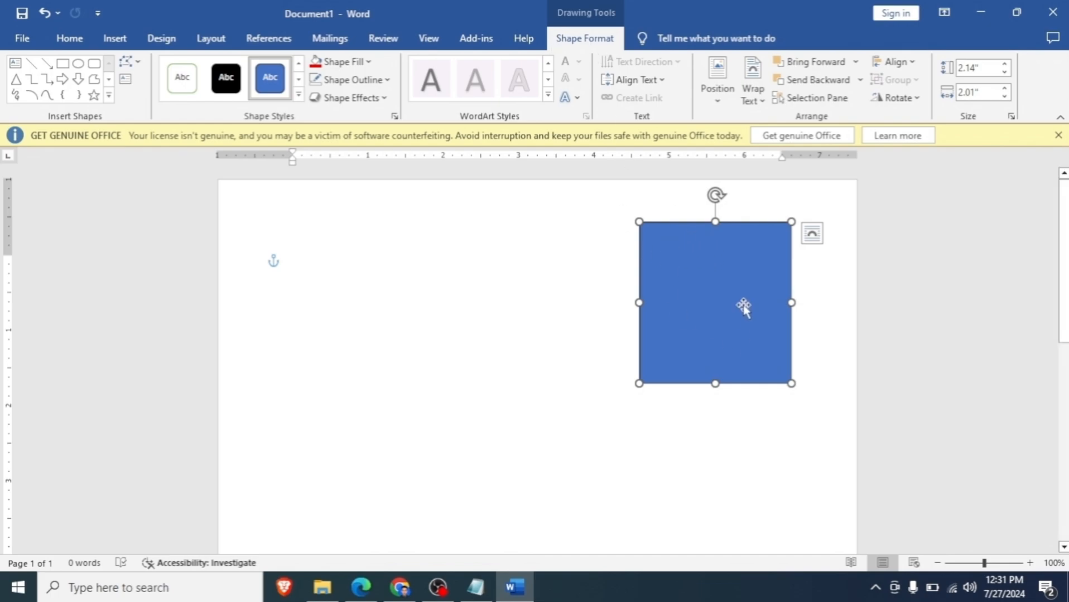
# - Fill the rectangle with the picture images.jfif from the Downloads folder
pyautogui.click(366, 62)
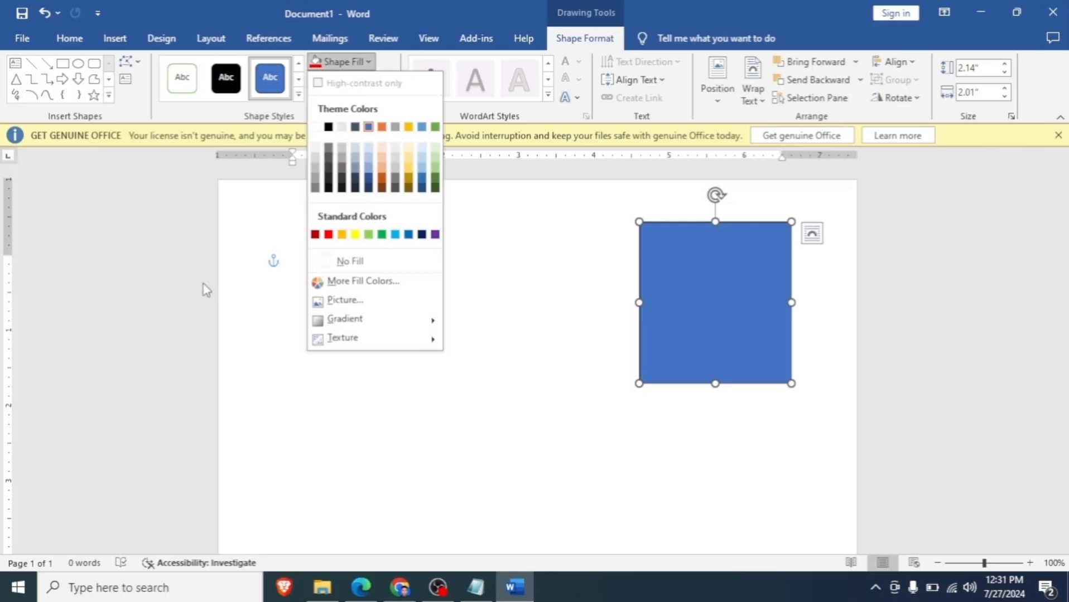
pyautogui.click(341, 300)
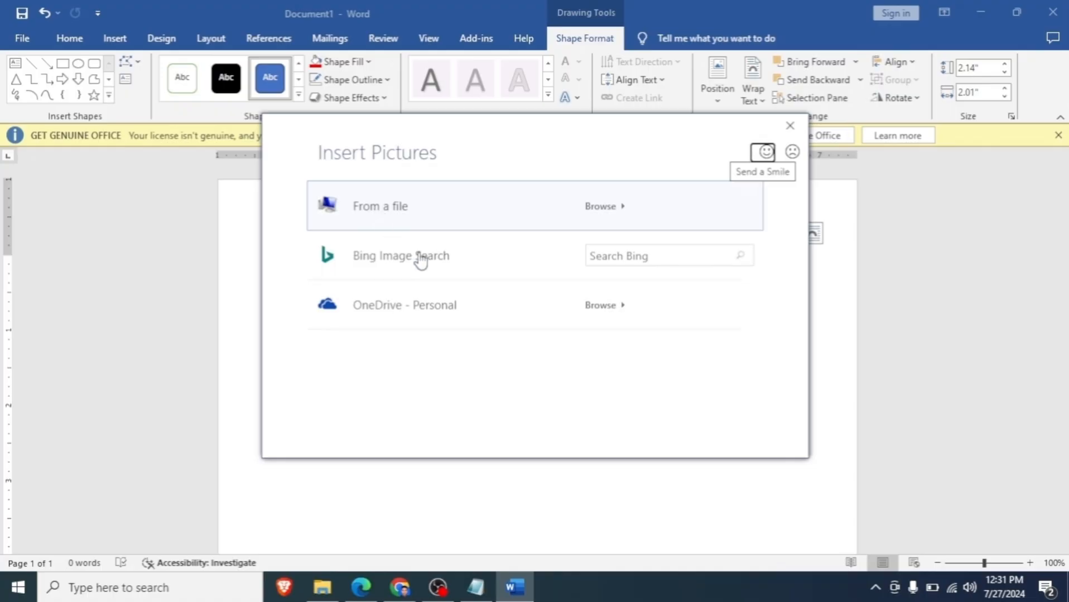
pyautogui.click(394, 220)
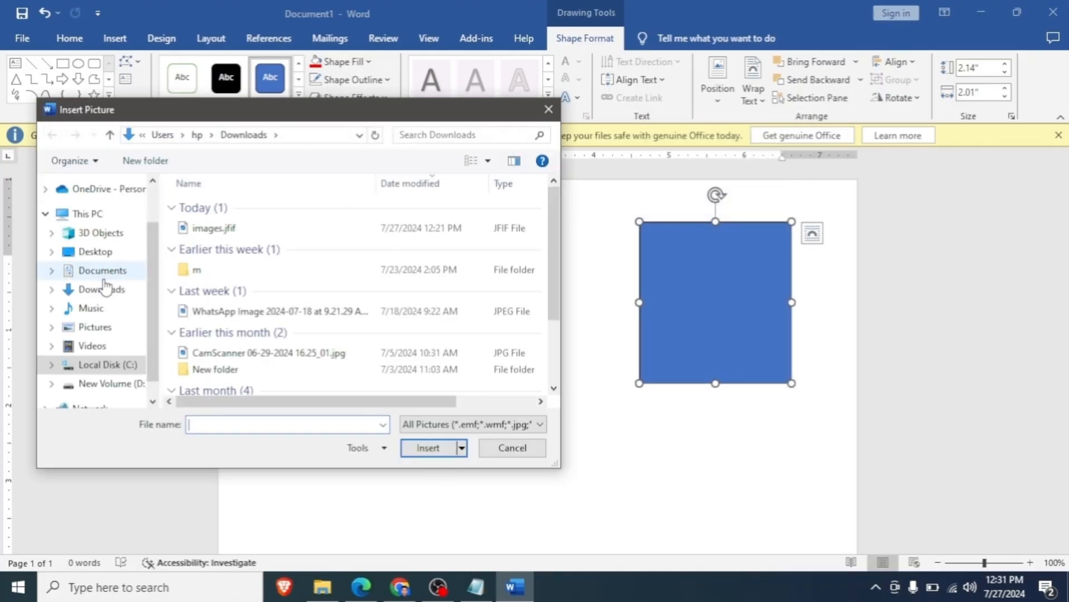
pyautogui.click(104, 289)
pyautogui.click(197, 228)
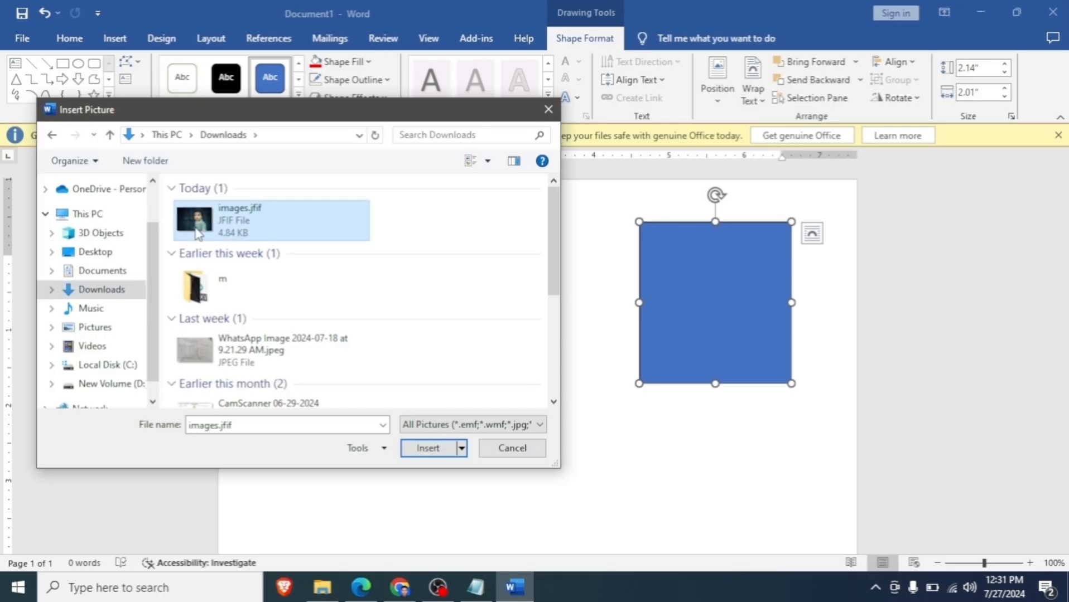
pyautogui.doubleClick(196, 232)
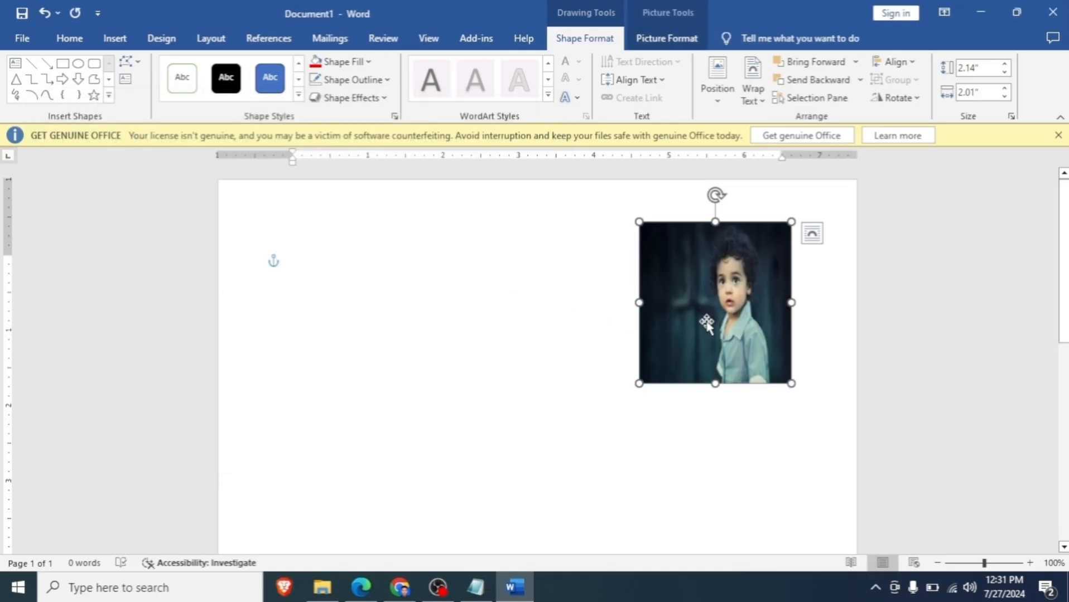
# - Delete the picture-filled rectangle and draw a new rectangle about 3.31" high by 4.32" wide in the page's upper half
pyautogui.moveTo(695, 326); pyautogui.dragTo(717, 317)
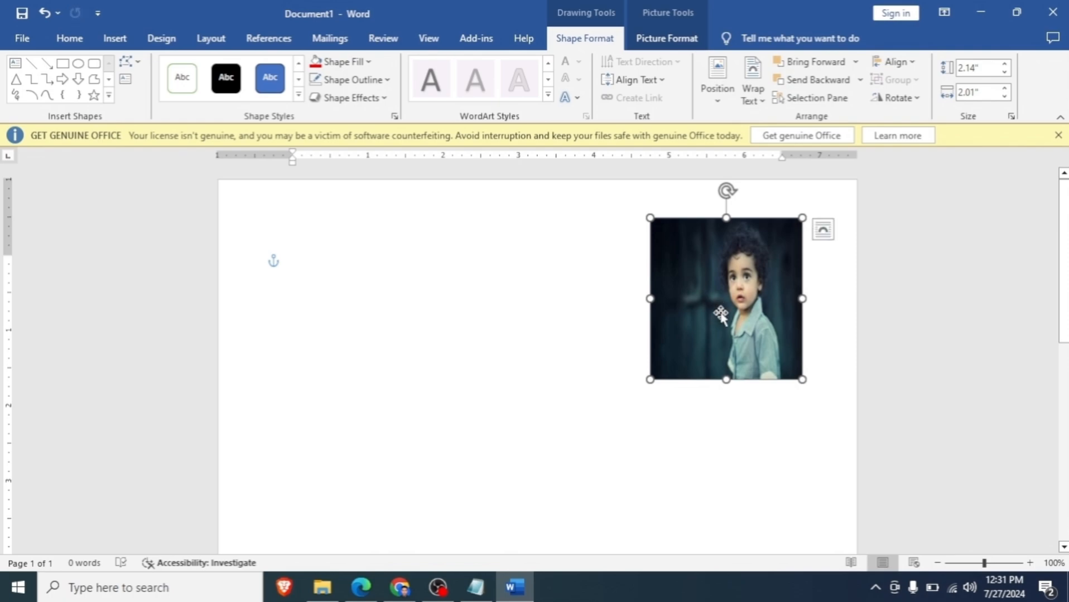
pyautogui.moveTo(719, 309); pyautogui.dragTo(661, 344)
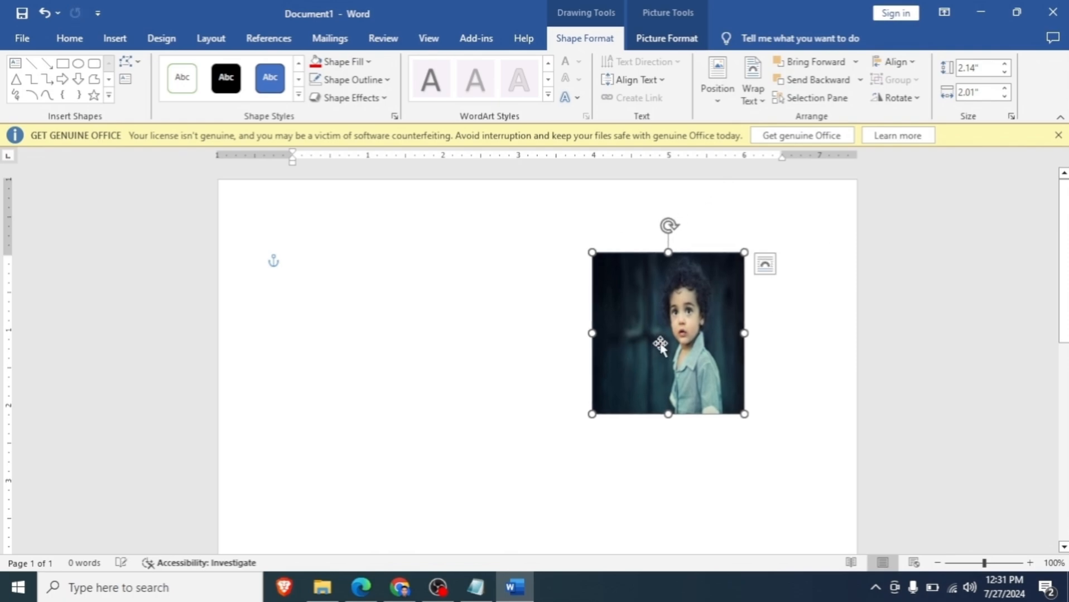
pyautogui.press('Delete')
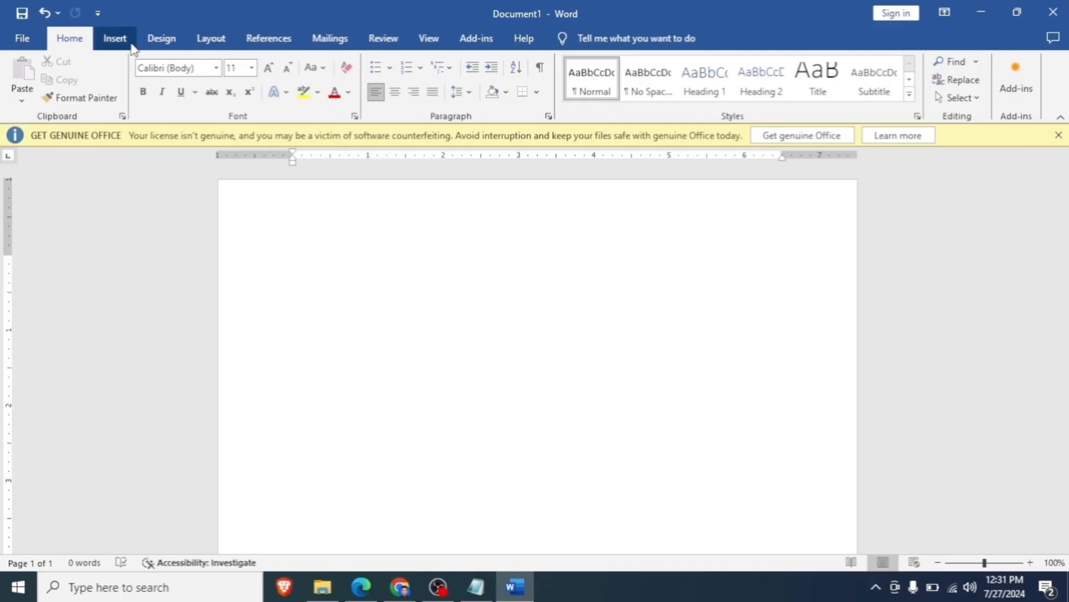
pyautogui.click(118, 39)
pyautogui.click(214, 81)
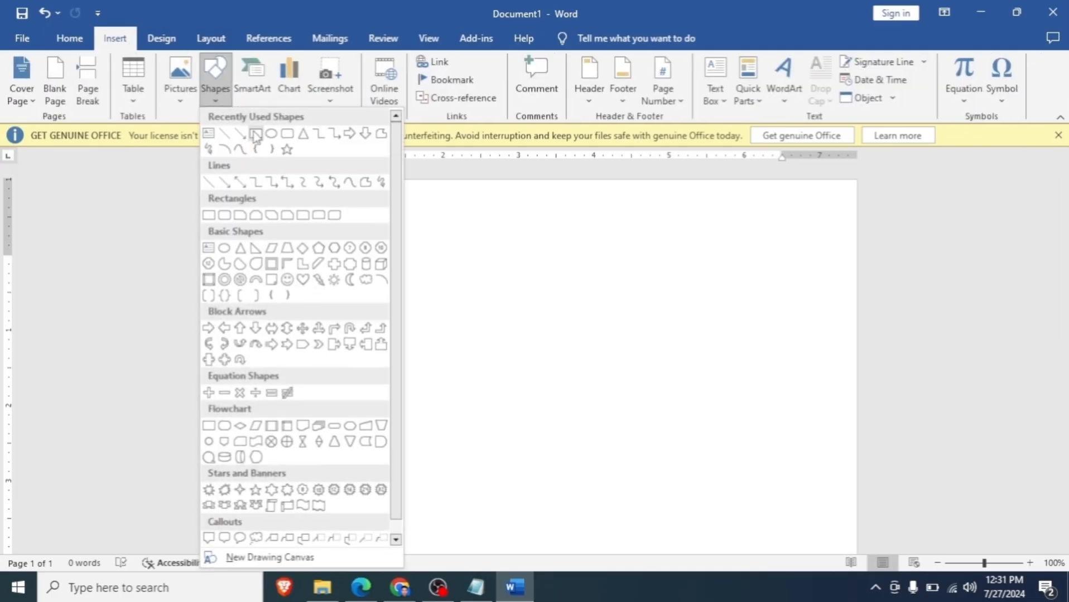
pyautogui.click(253, 134)
pyautogui.moveTo(326, 238); pyautogui.dragTo(652, 488)
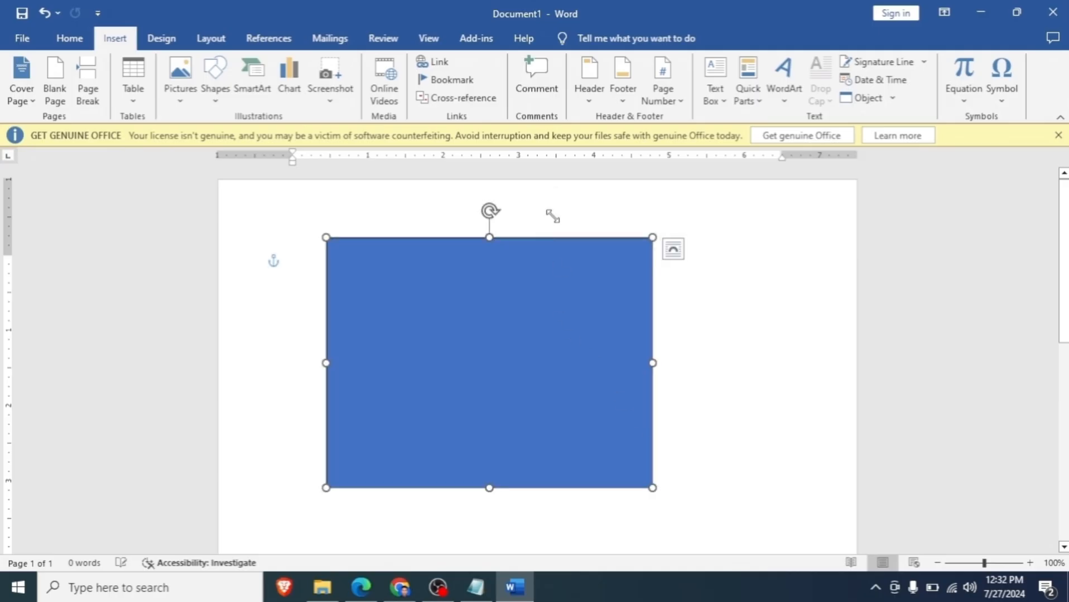
# - Fill the rectangle with solid standard green and switch it to a gradient fill
pyautogui.click(345, 62)
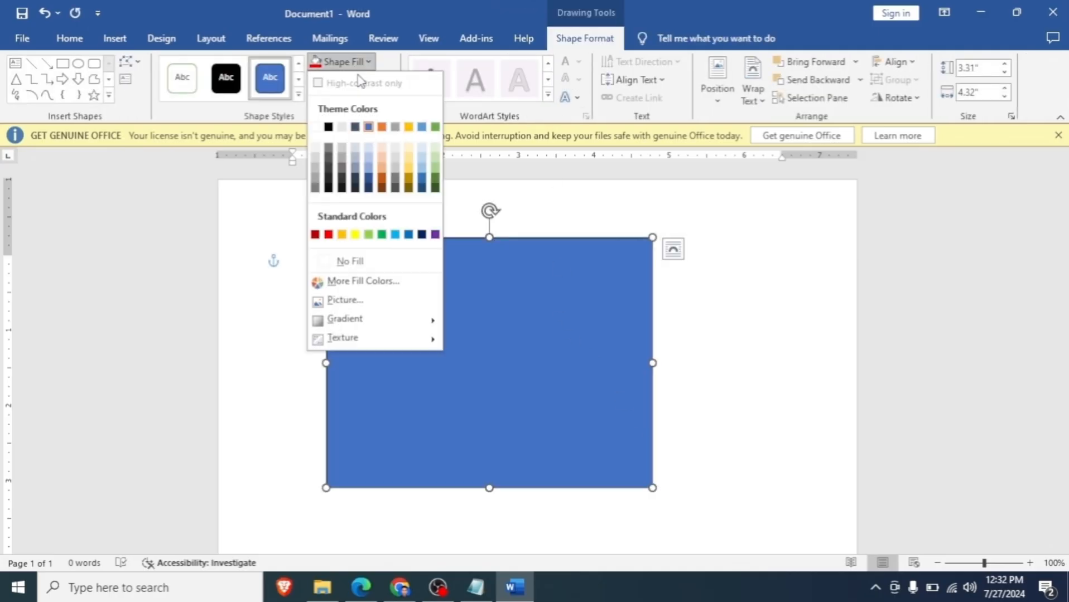
pyautogui.click(382, 234)
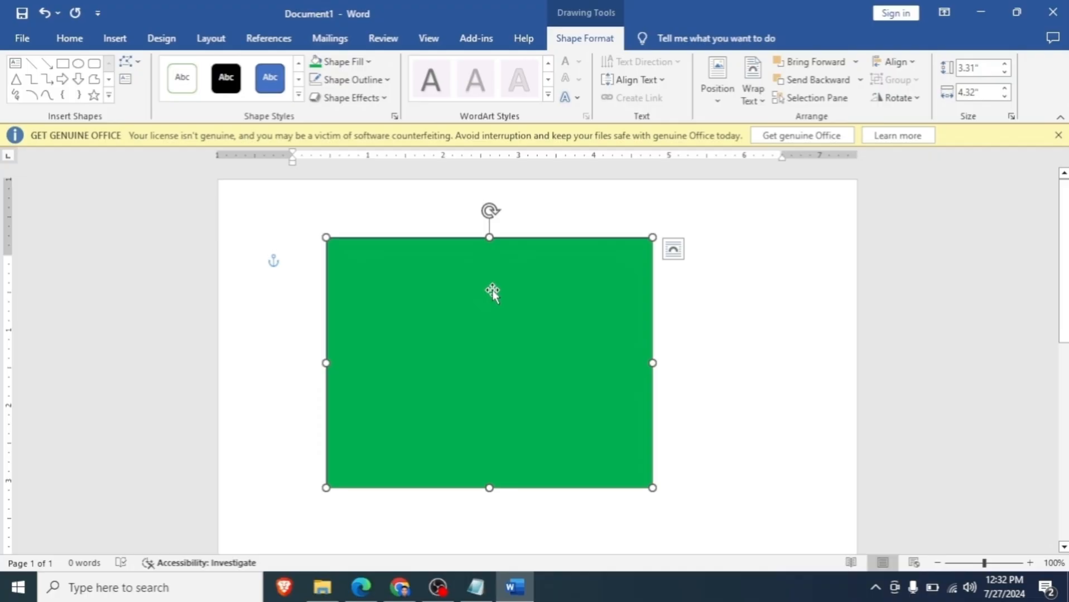
pyautogui.click(350, 62)
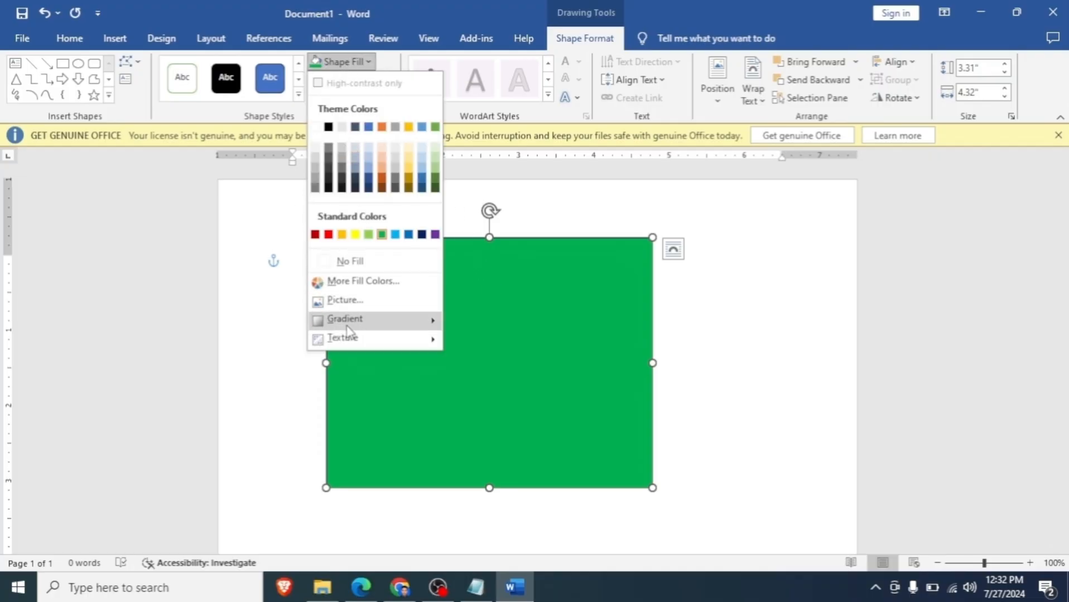
pyautogui.moveTo(340, 326)
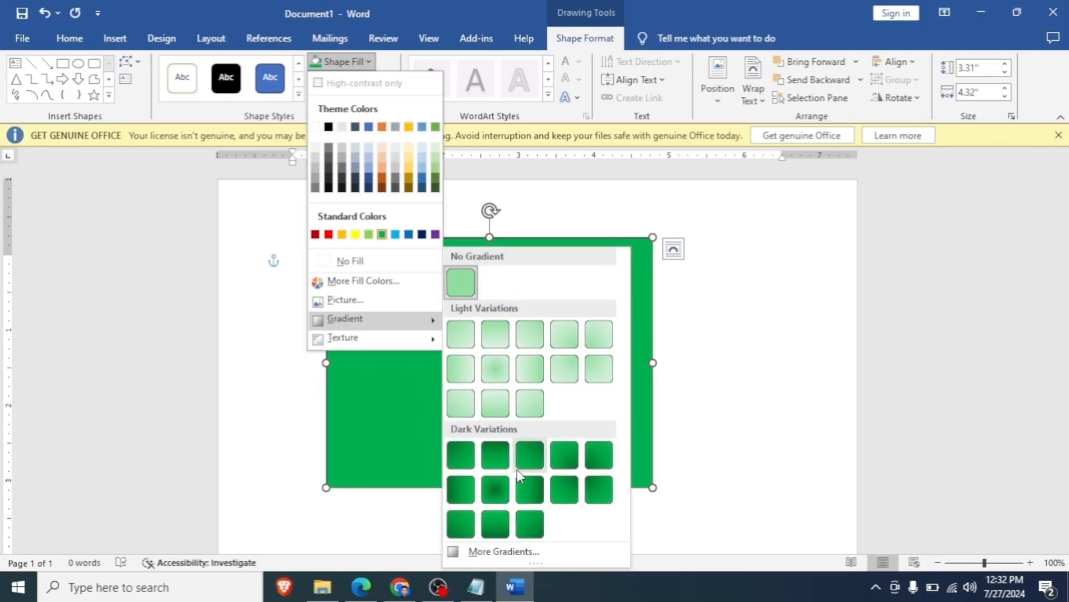
pyautogui.click(497, 554)
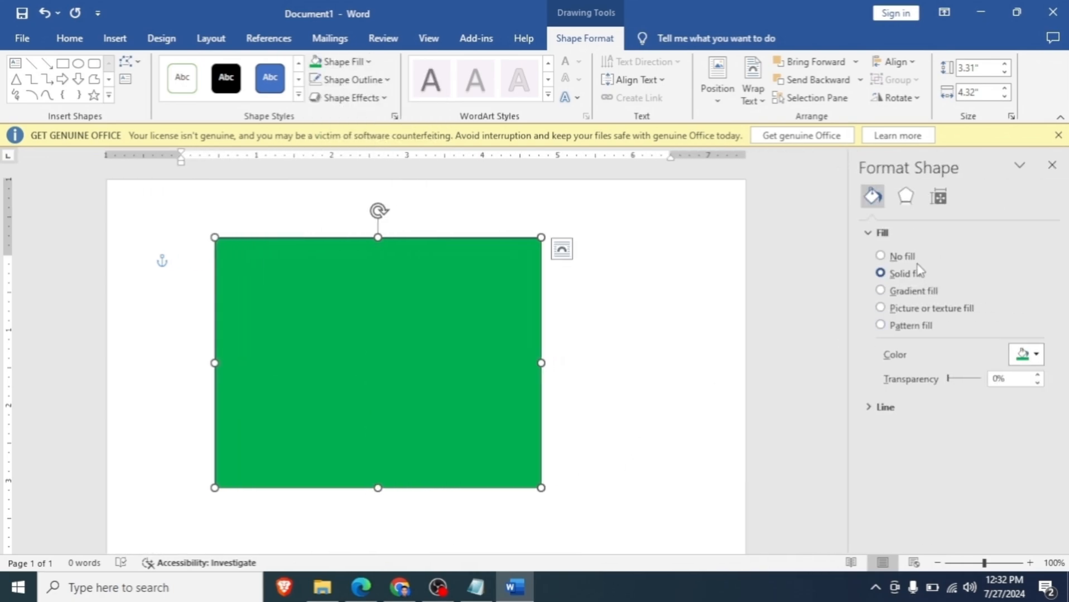
pyautogui.click(880, 290)
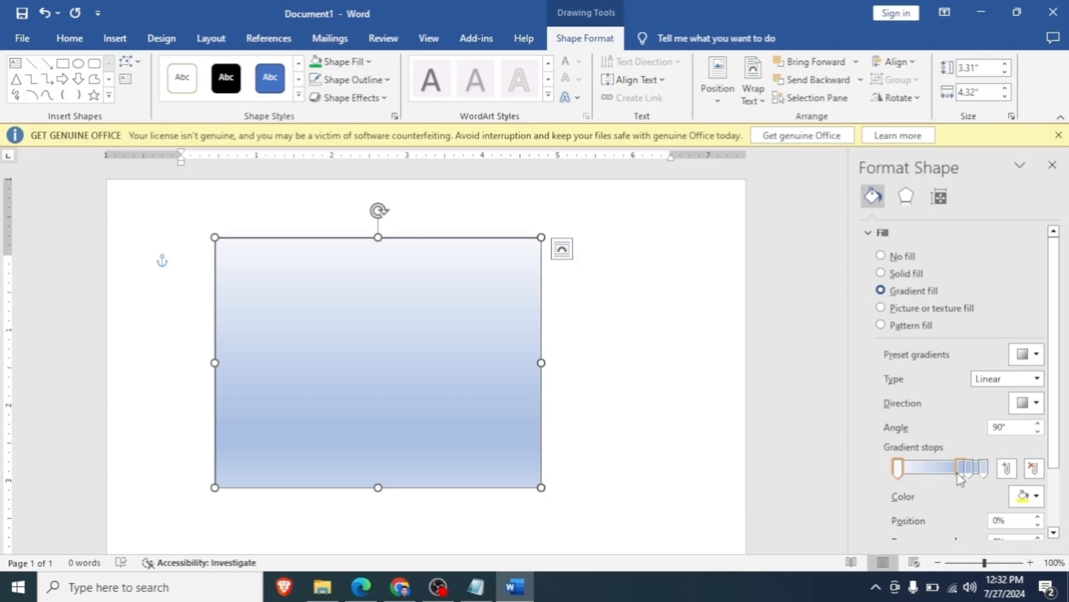
# - Add a gradient stop at 18% and slide the neighbouring middle stop to 49%
pyautogui.moveTo(959, 470); pyautogui.dragTo(912, 476)
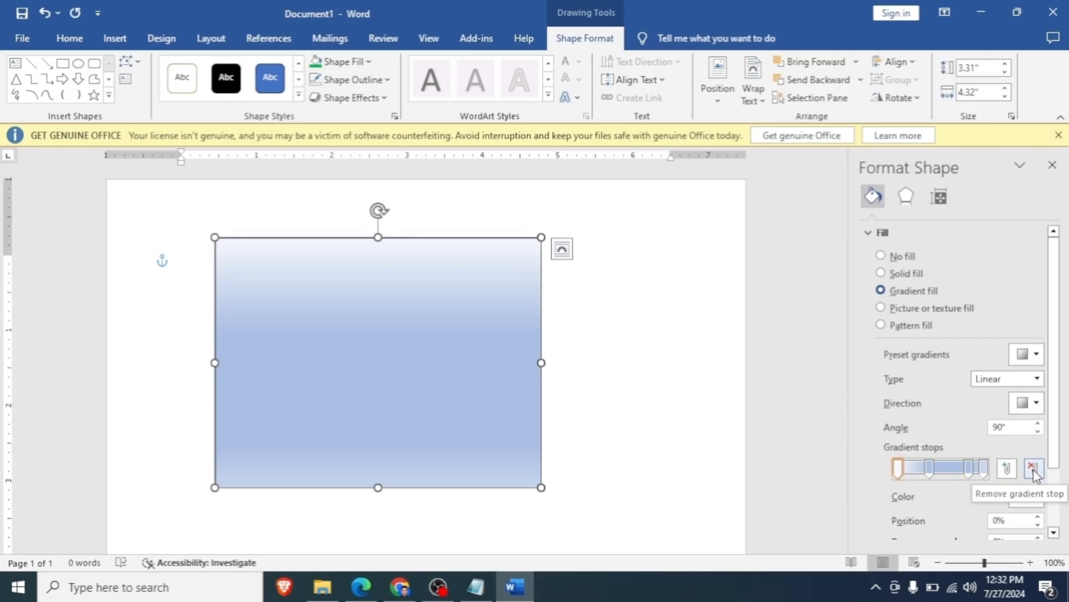
pyautogui.click(1007, 469)
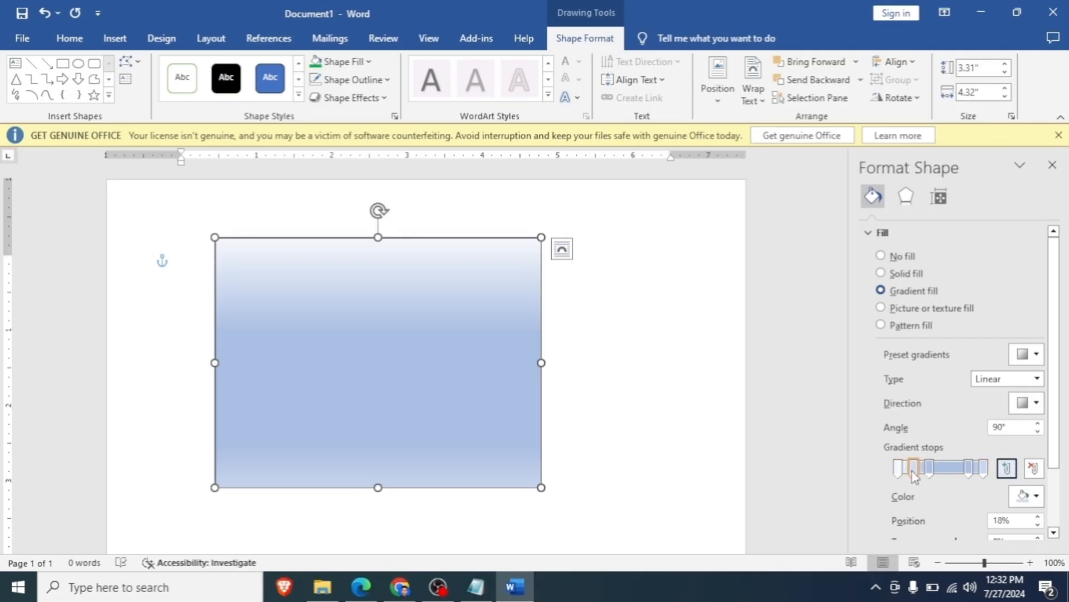
pyautogui.moveTo(913, 474); pyautogui.dragTo(942, 477)
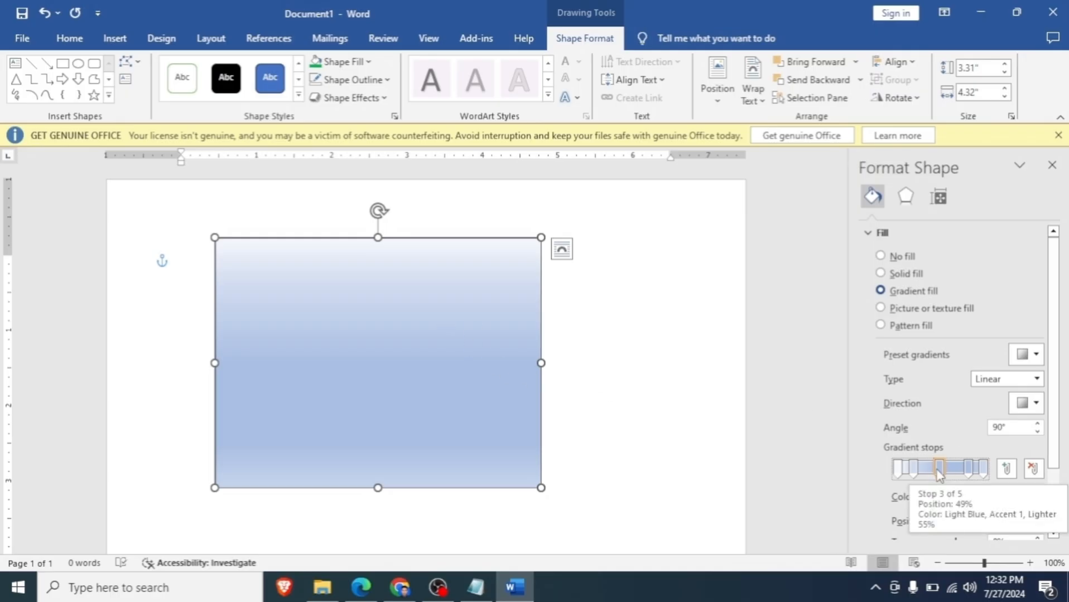
# - Remove all the intermediate gradient stops, keeping only the ones at 0% and 100%
pyautogui.click(1034, 469)
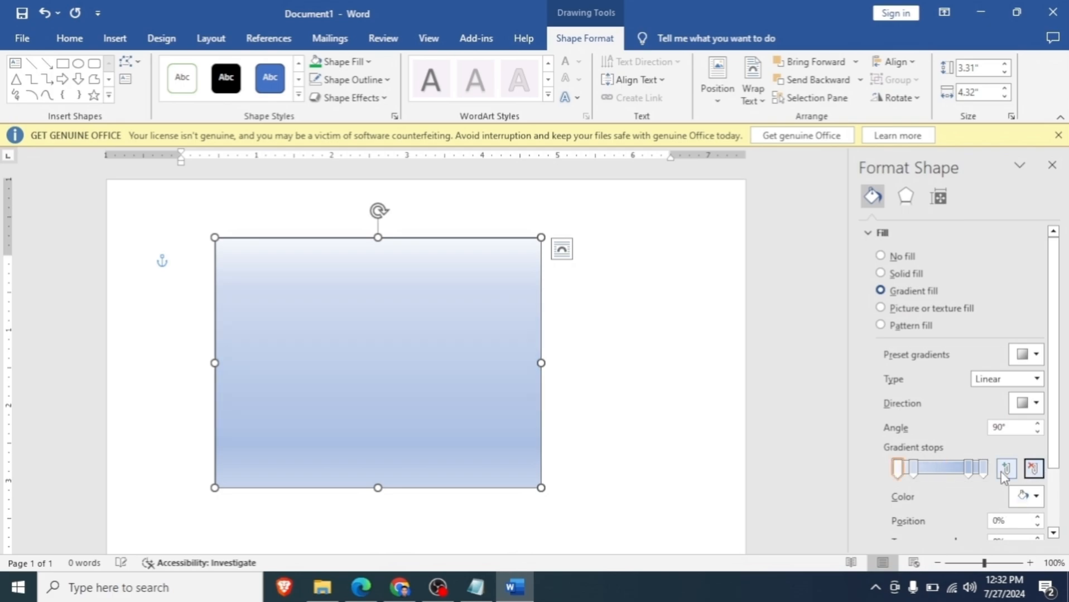
pyautogui.click(968, 472)
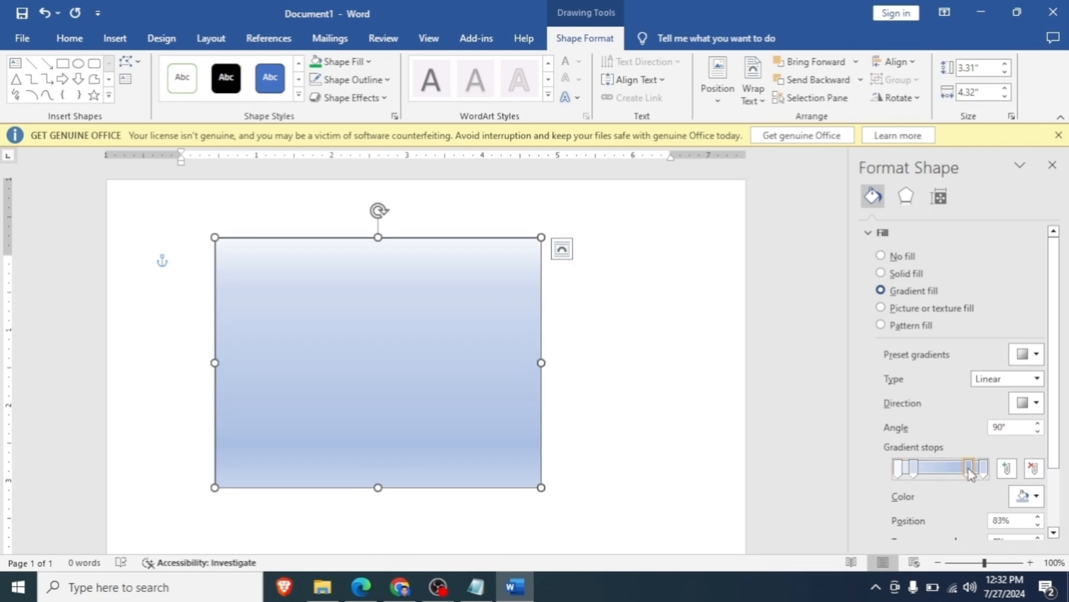
pyautogui.press('Delete')
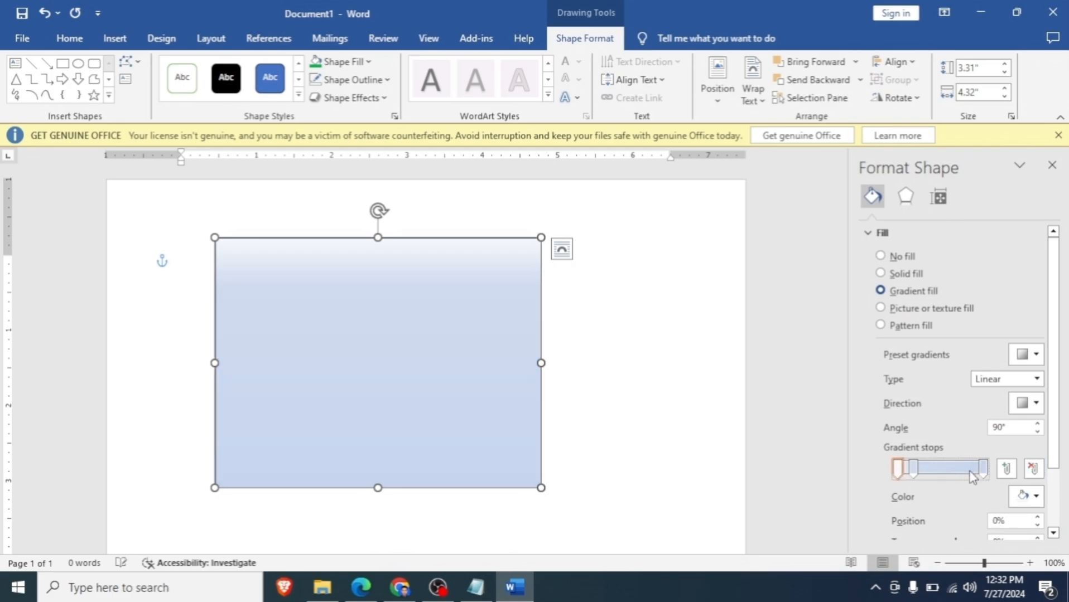
pyautogui.click(916, 472)
pyautogui.press('Delete')
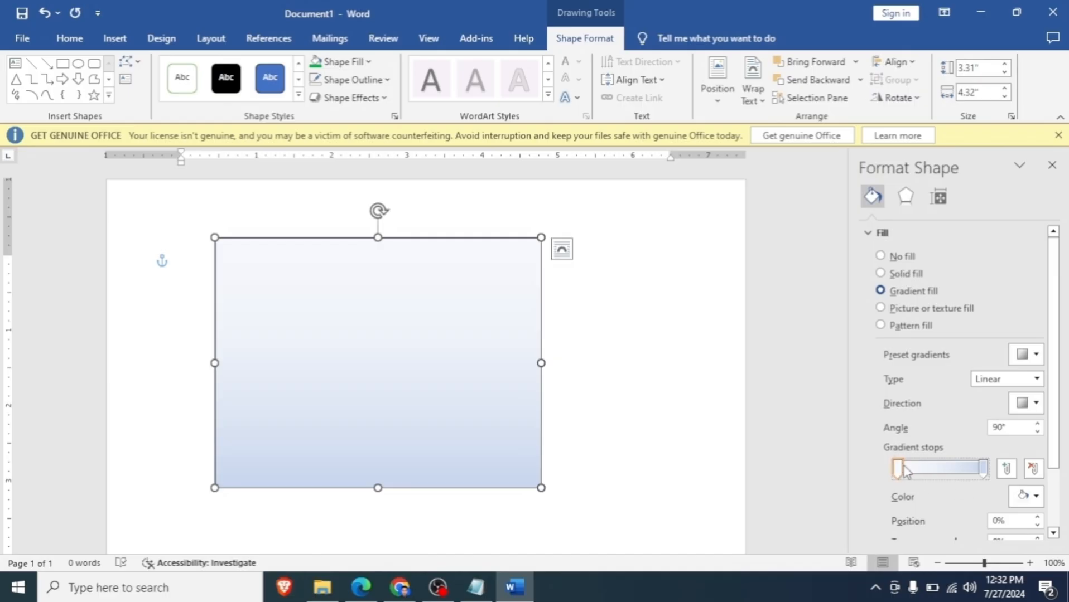
# - Color the first gradient stop standard green and the last one standard red
pyautogui.click(1032, 498)
pyautogui.click(1007, 462)
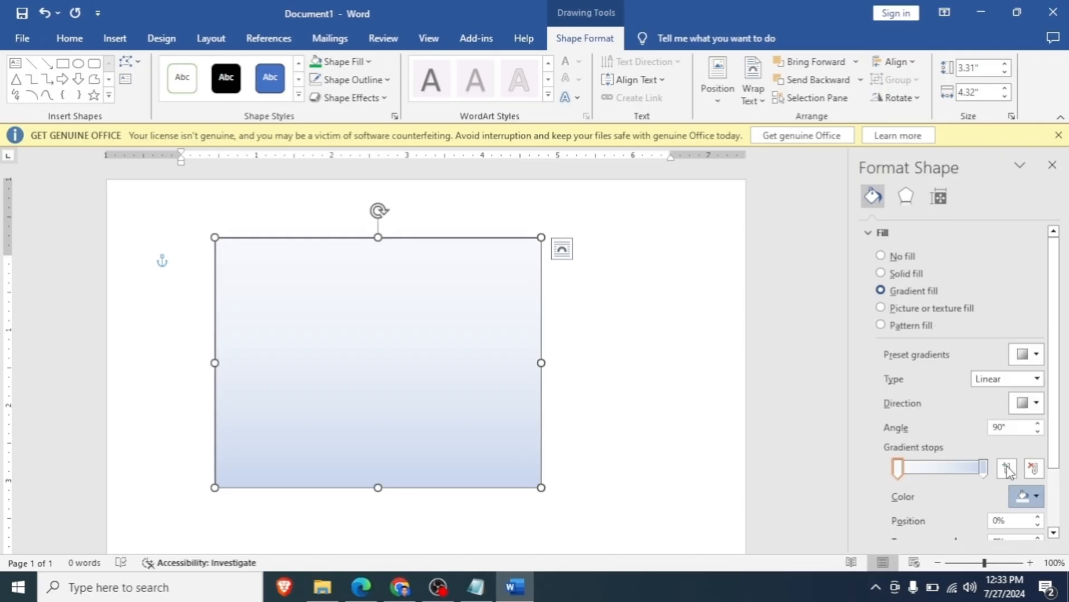
pyautogui.click(983, 467)
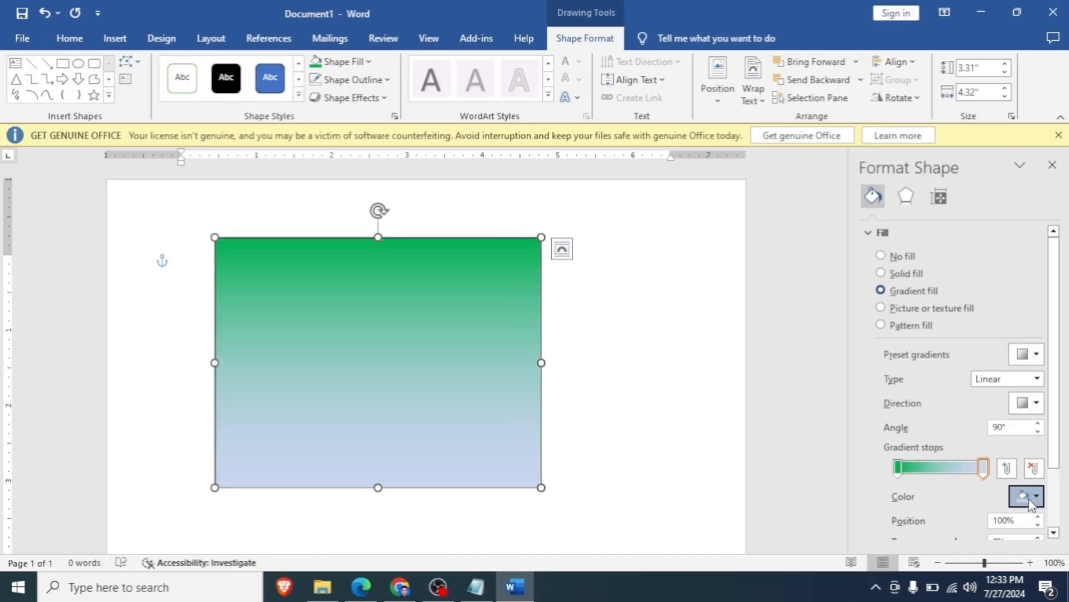
pyautogui.click(1025, 496)
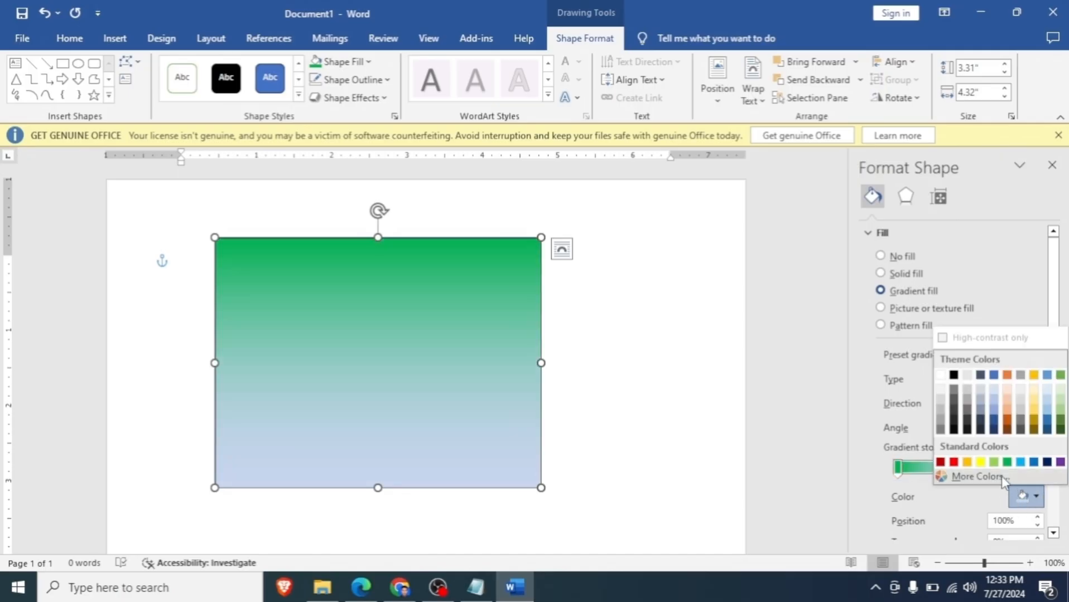
pyautogui.click(954, 462)
# - Move the red gradient stop to 57% and add a white stop at 28%
pyautogui.moveTo(897, 469)
pyautogui.mouseDown()
pyautogui.moveTo(931, 479)
pyautogui.moveTo(896, 478)
pyautogui.mouseUp()
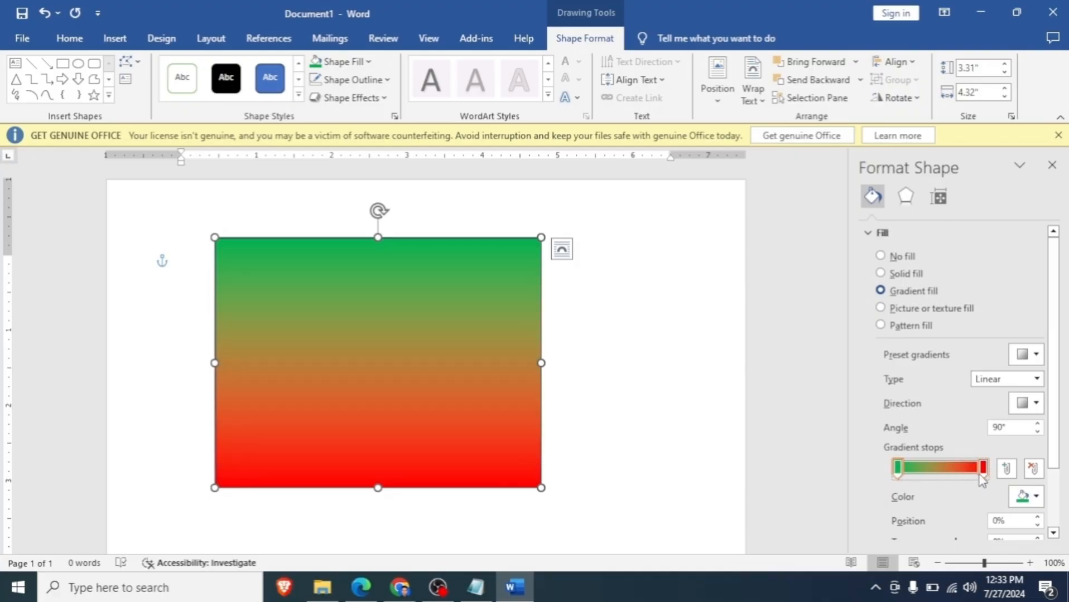
pyautogui.moveTo(980, 473); pyautogui.dragTo(946, 480)
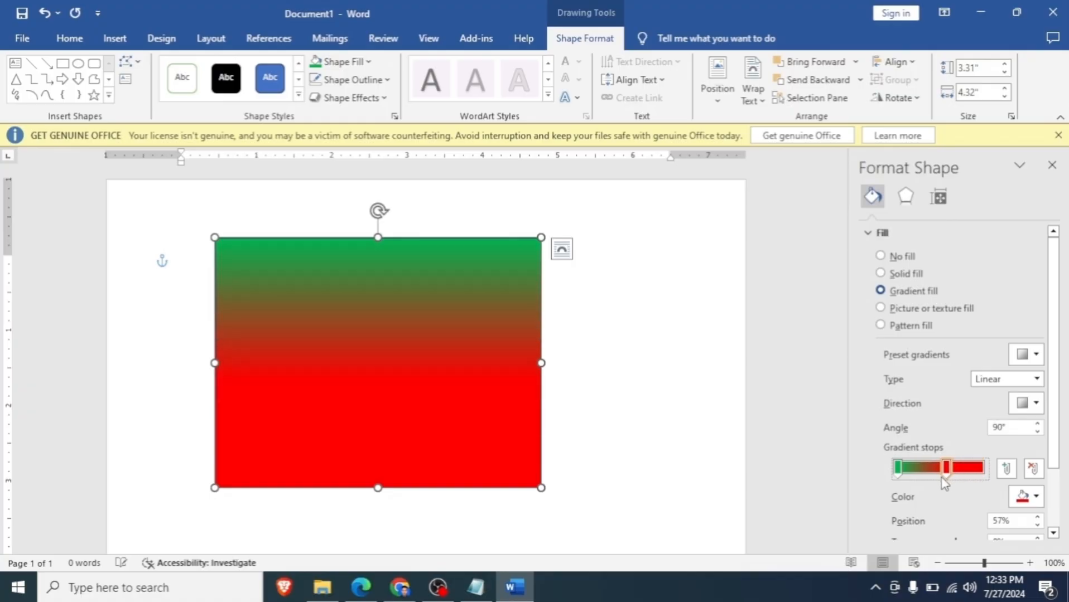
pyautogui.click(1004, 469)
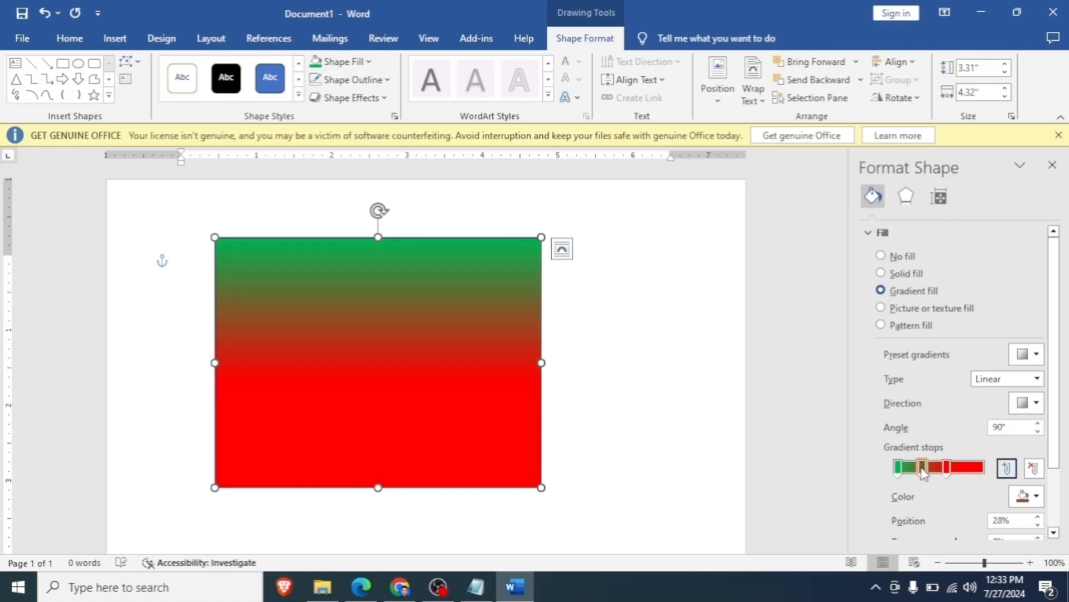
pyautogui.click(922, 469)
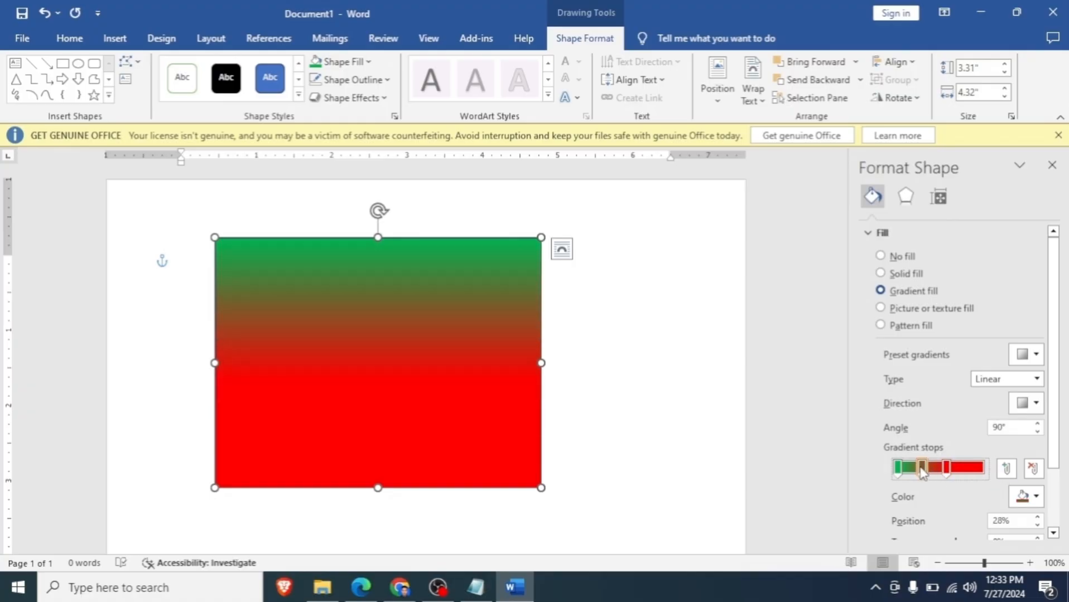
pyautogui.click(1024, 496)
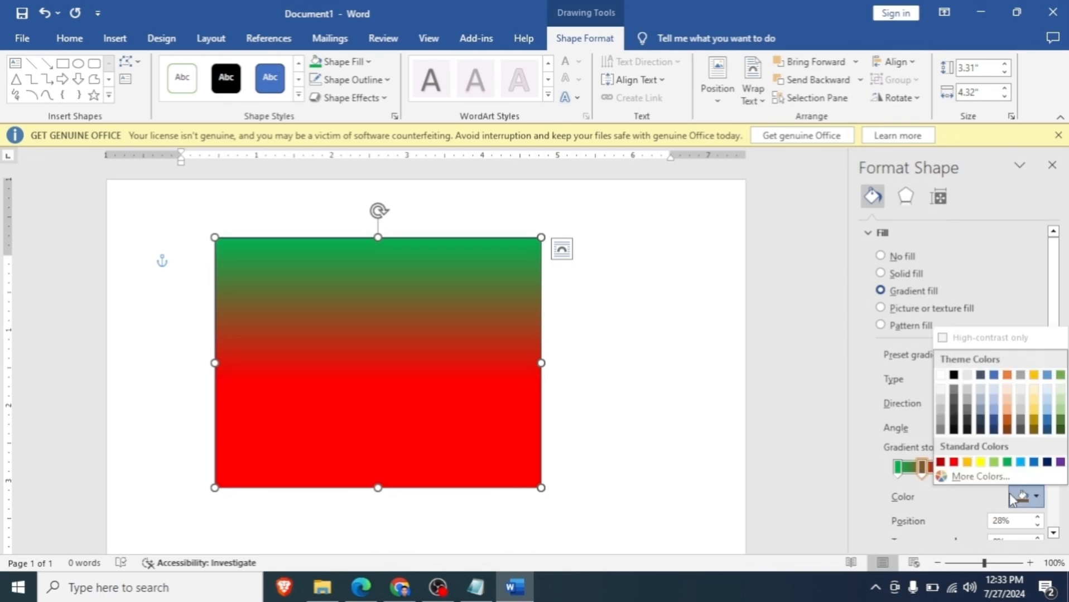
pyautogui.click(941, 376)
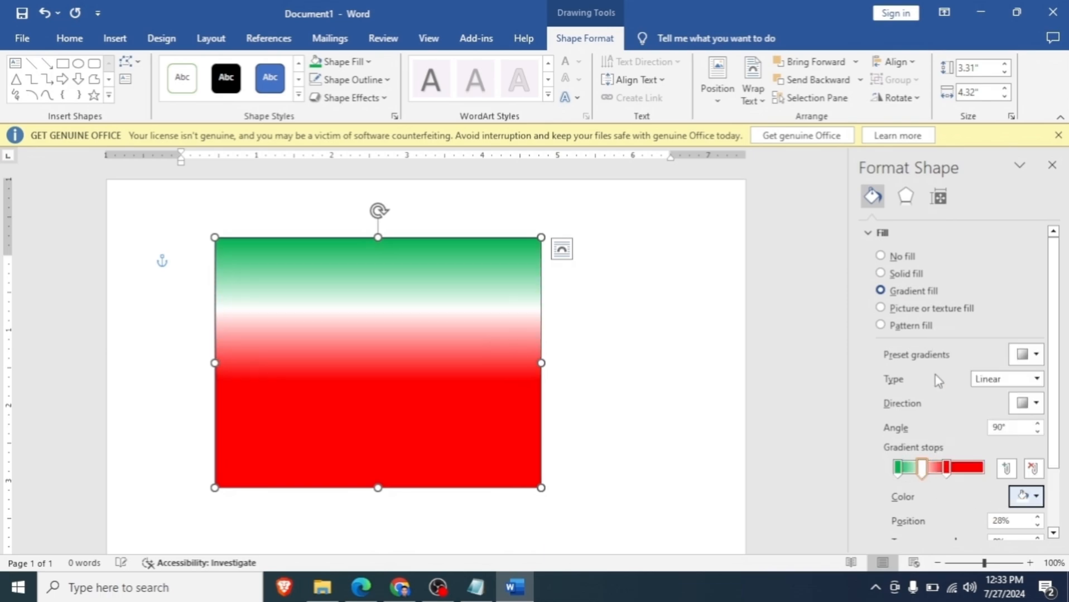
# - Close the shape formatting settings and move the gradient rectangle to about the horizontal center of the page
pyautogui.click(1052, 165)
pyautogui.moveTo(590, 336); pyautogui.dragTo(672, 336)
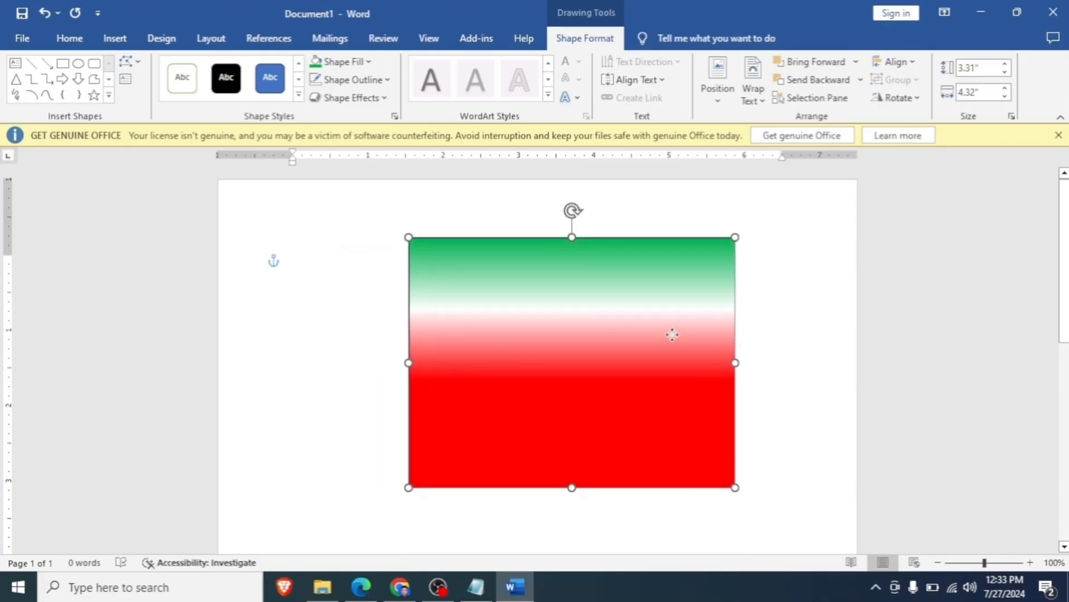
pyautogui.moveTo(698, 301); pyautogui.dragTo(660, 319)
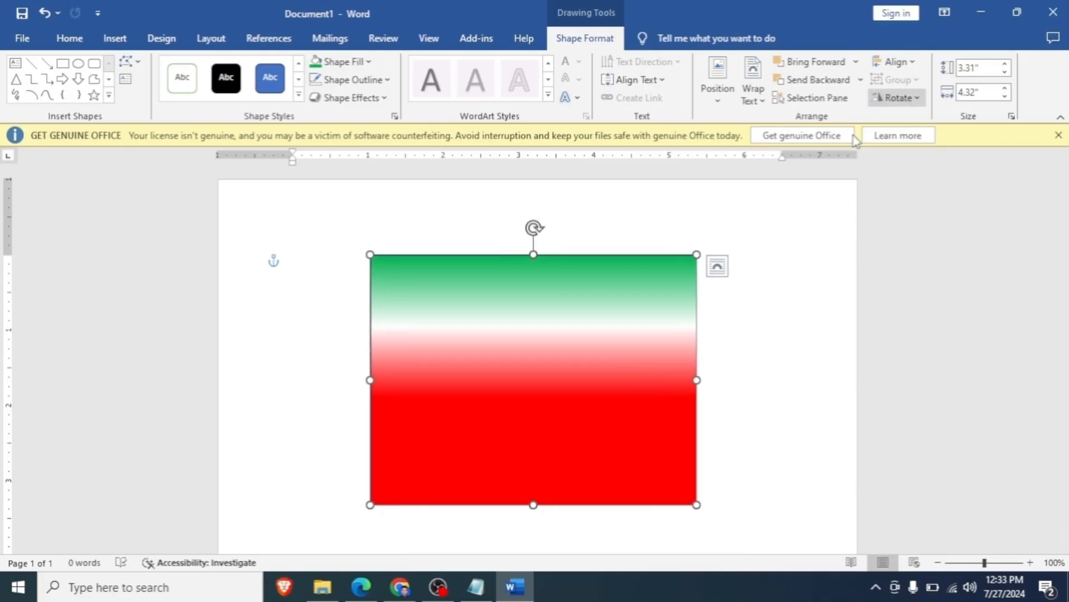